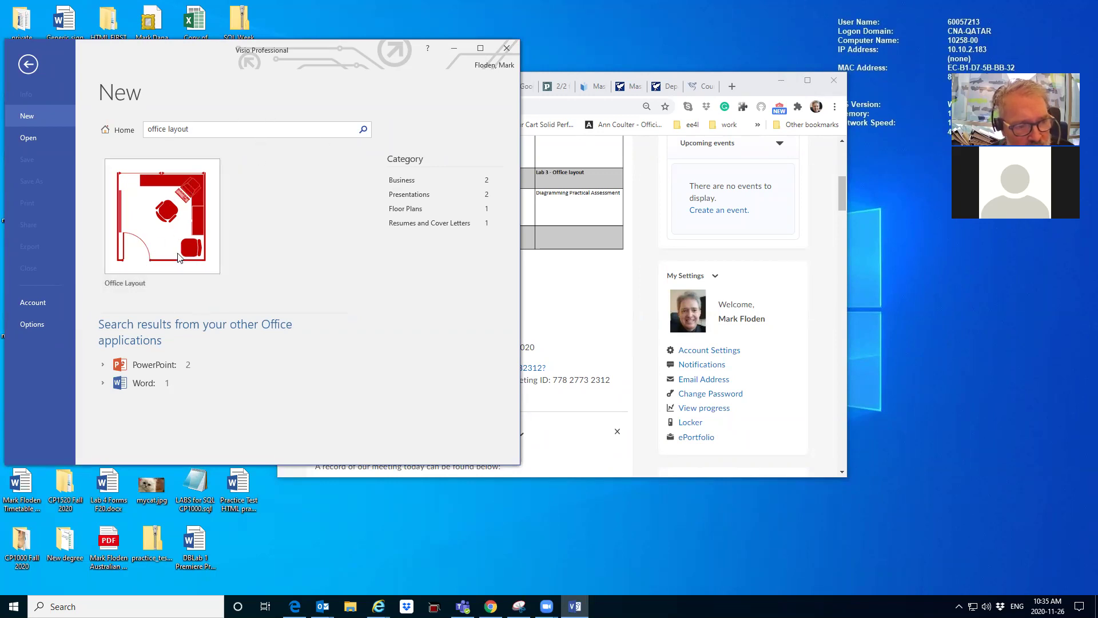
Step: Create a new drawing from the Office Layout template with metric units
click(164, 232)
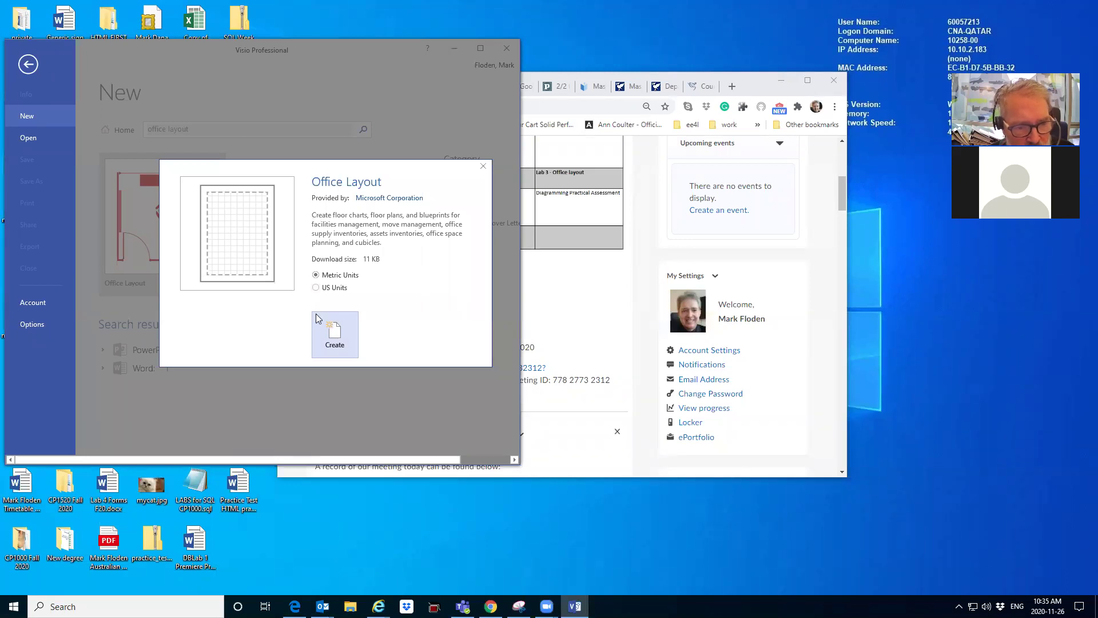
click(335, 331)
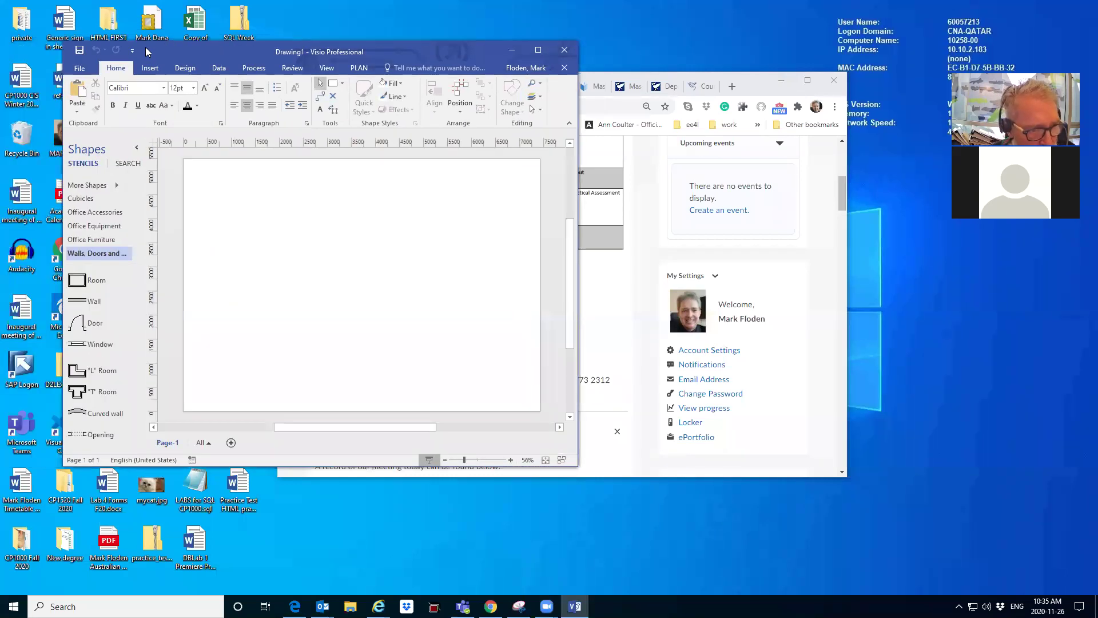
Step: Browse More Shapes, then bring the Chrome course page to the front
click(85, 187)
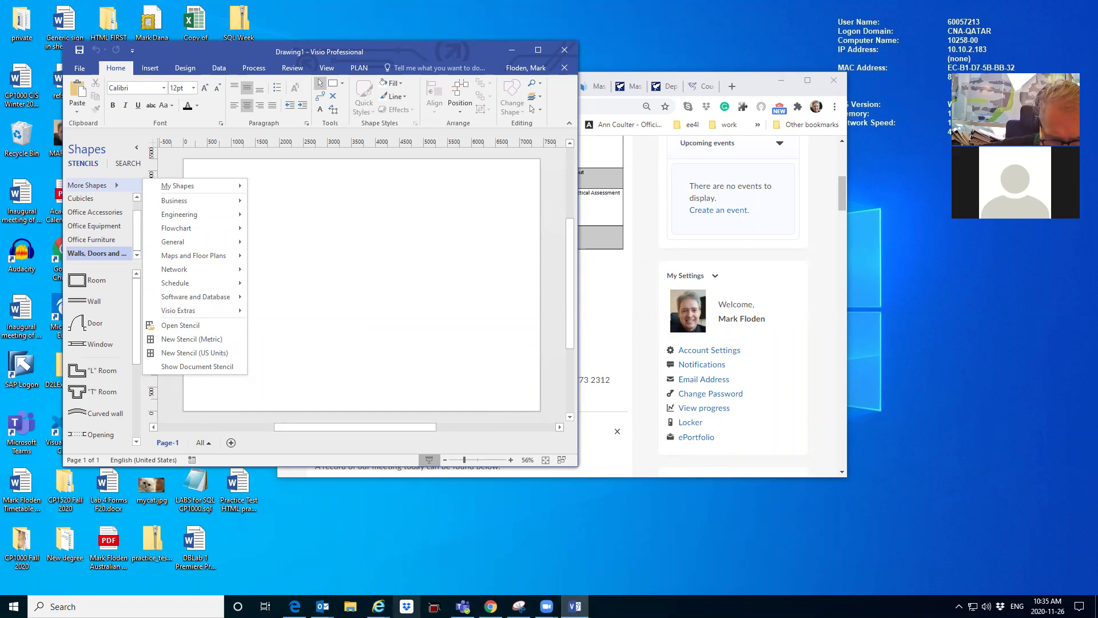
click(490, 606)
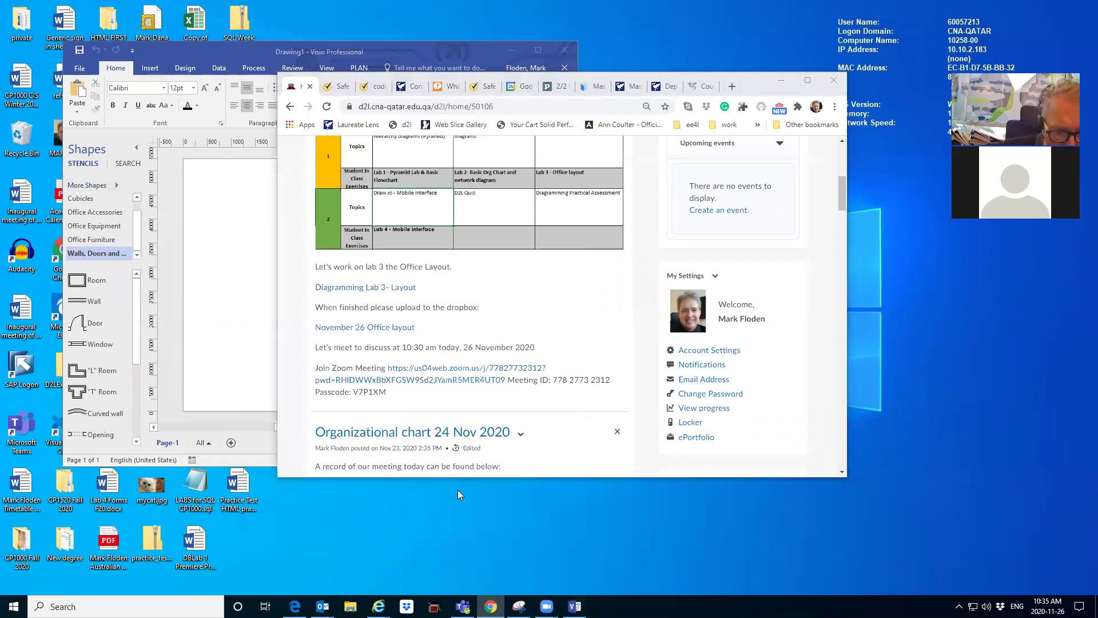
Step: Review the Diagramming Lab 3- Layout city diagram, then return to Visio
click(356, 291)
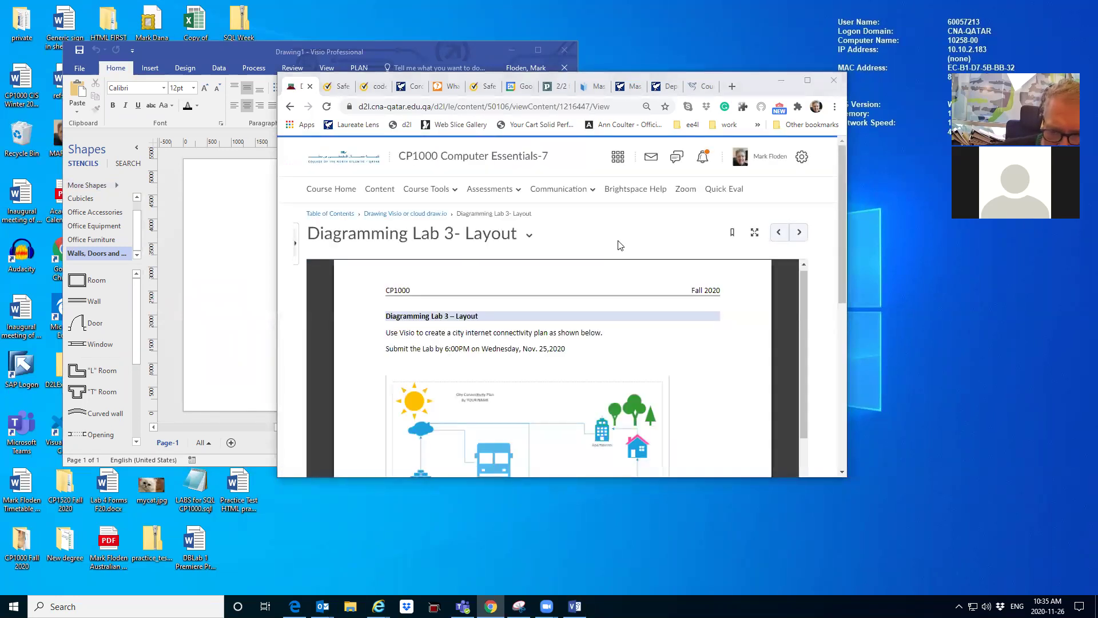
click(679, 366)
drag(803, 434, 808, 509)
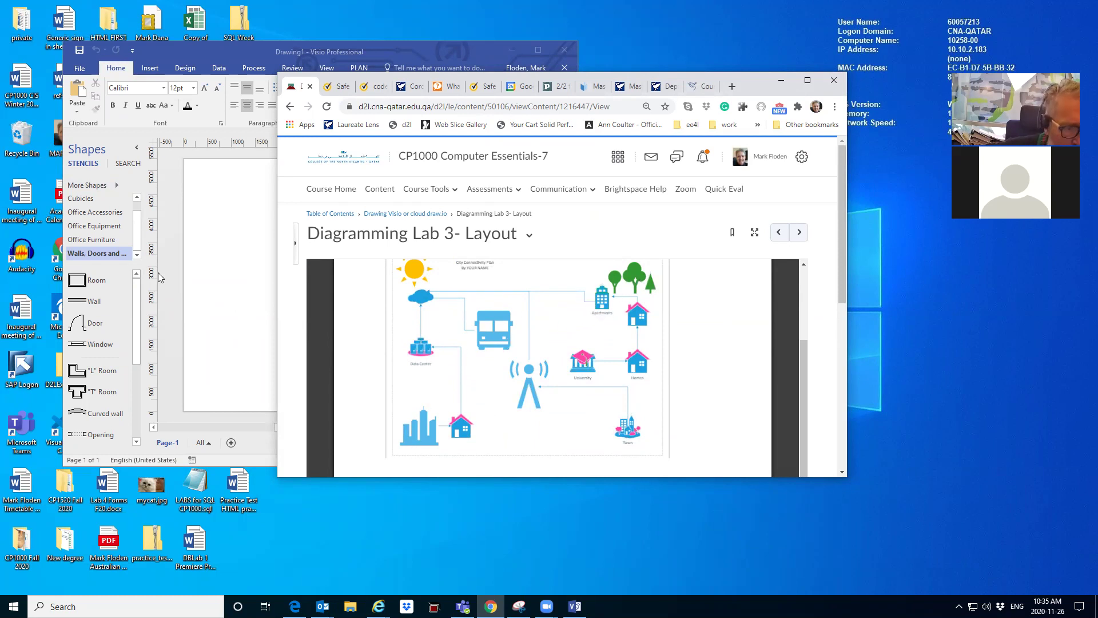
click(88, 254)
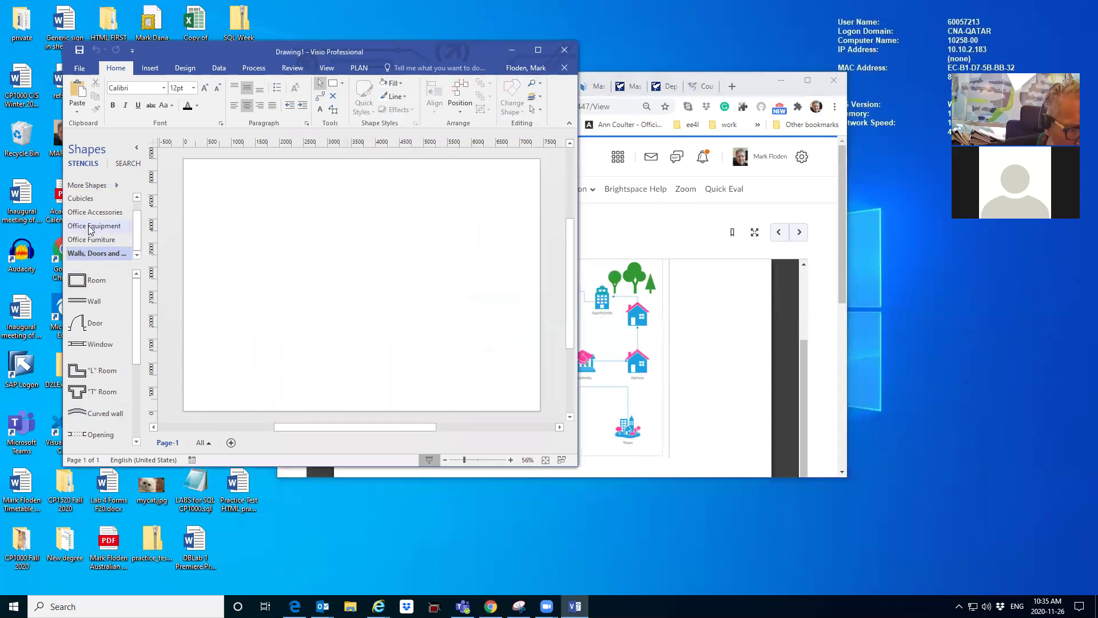
Step: Browse the additional shape categories, then check the lab instructions in the browser
click(109, 187)
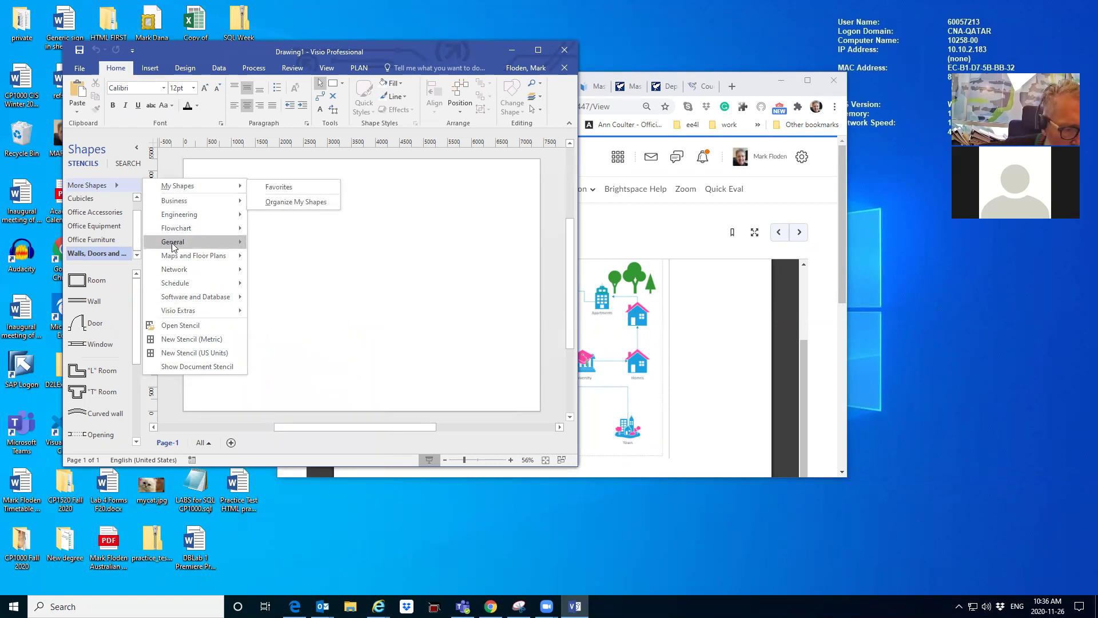
mouse_move(173, 242)
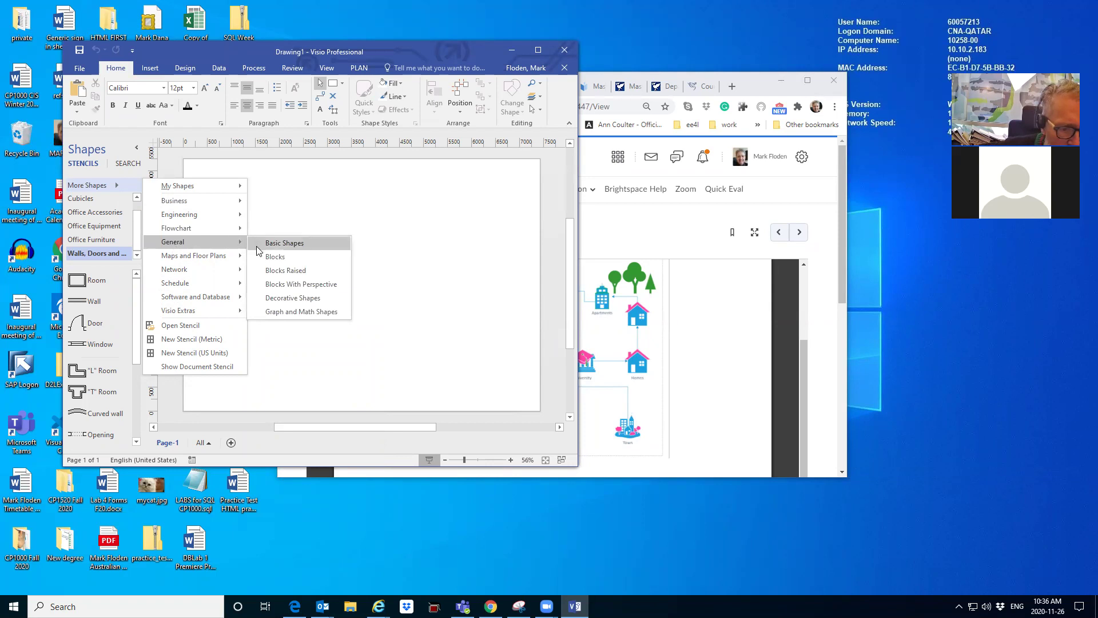
click(135, 315)
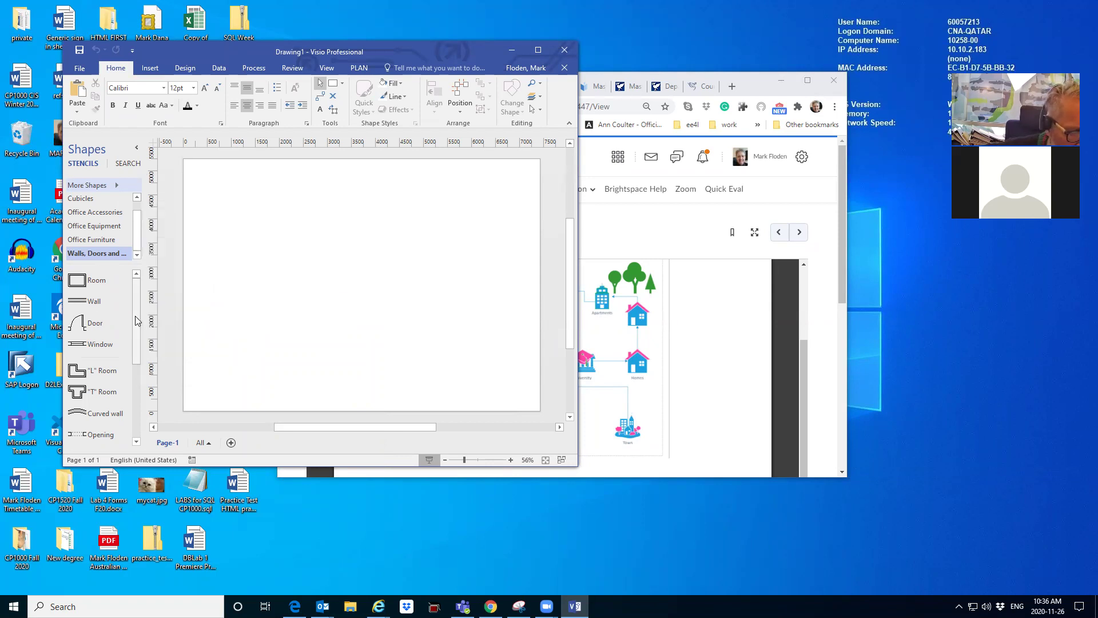
mouse_move(135, 317)
mouse_down()
mouse_move(139, 398)
mouse_move(144, 326)
mouse_up()
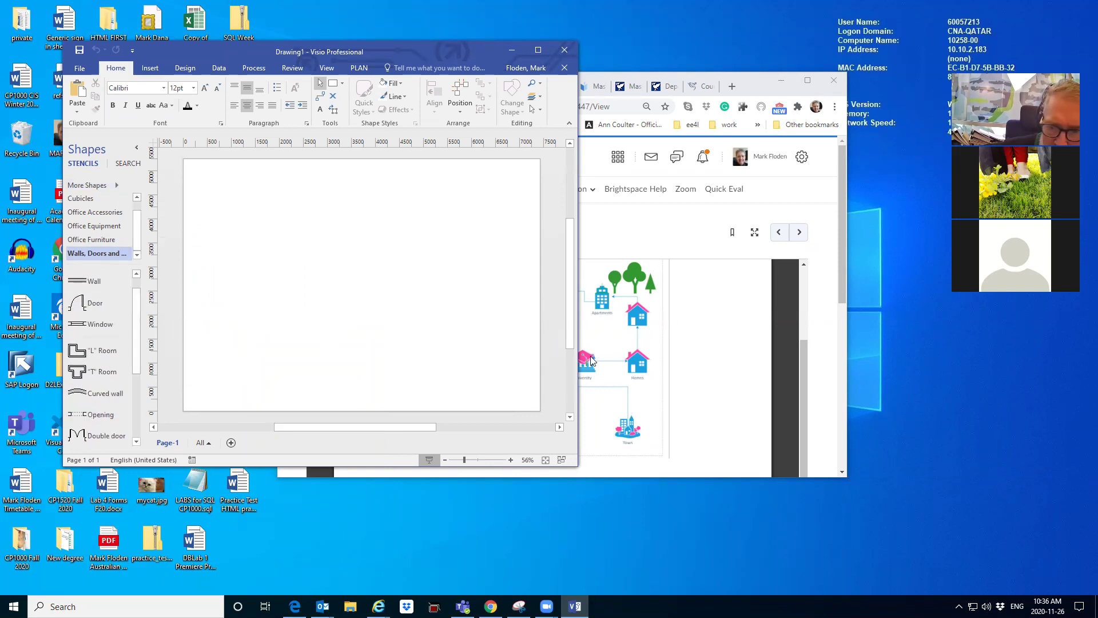
click(663, 350)
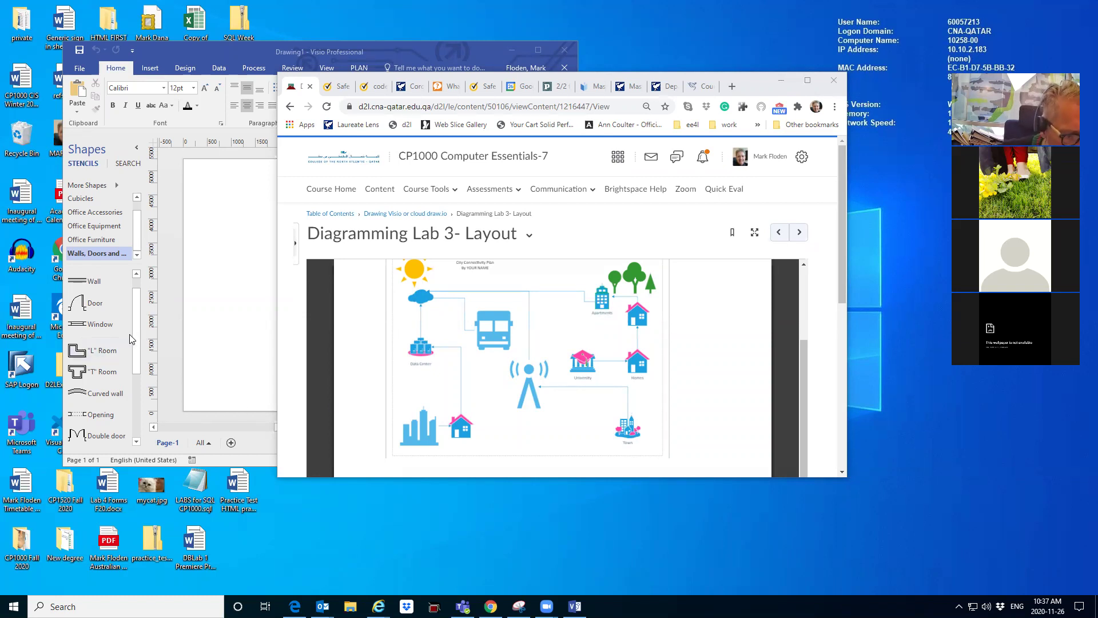
mouse_move(131, 331)
mouse_down()
mouse_move(150, 377)
mouse_move(144, 269)
mouse_up()
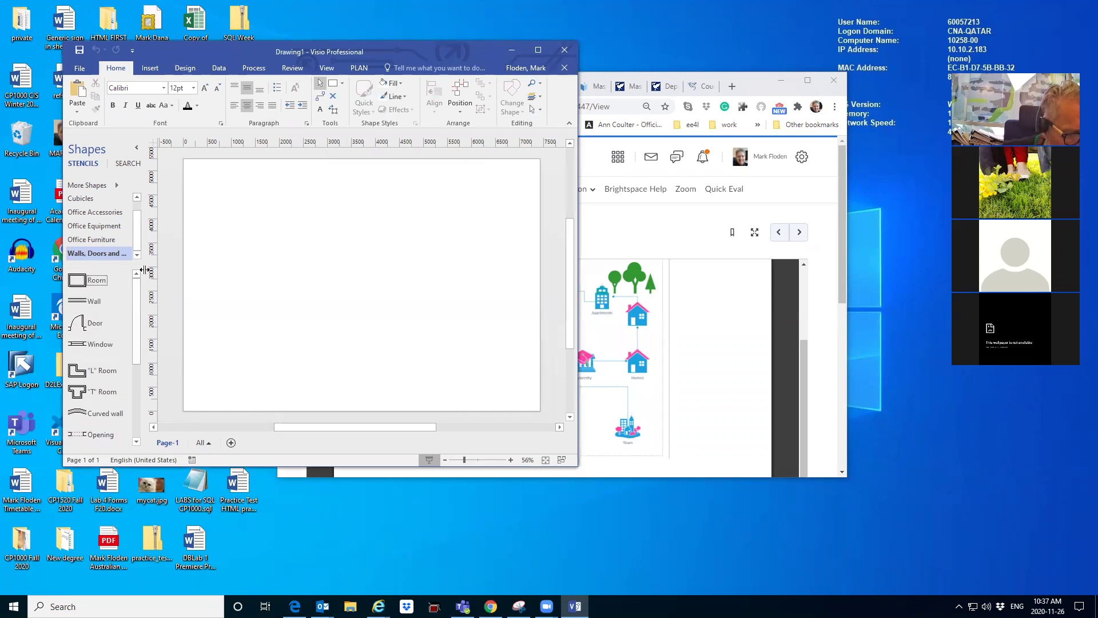
scroll(133, 225, up, 1)
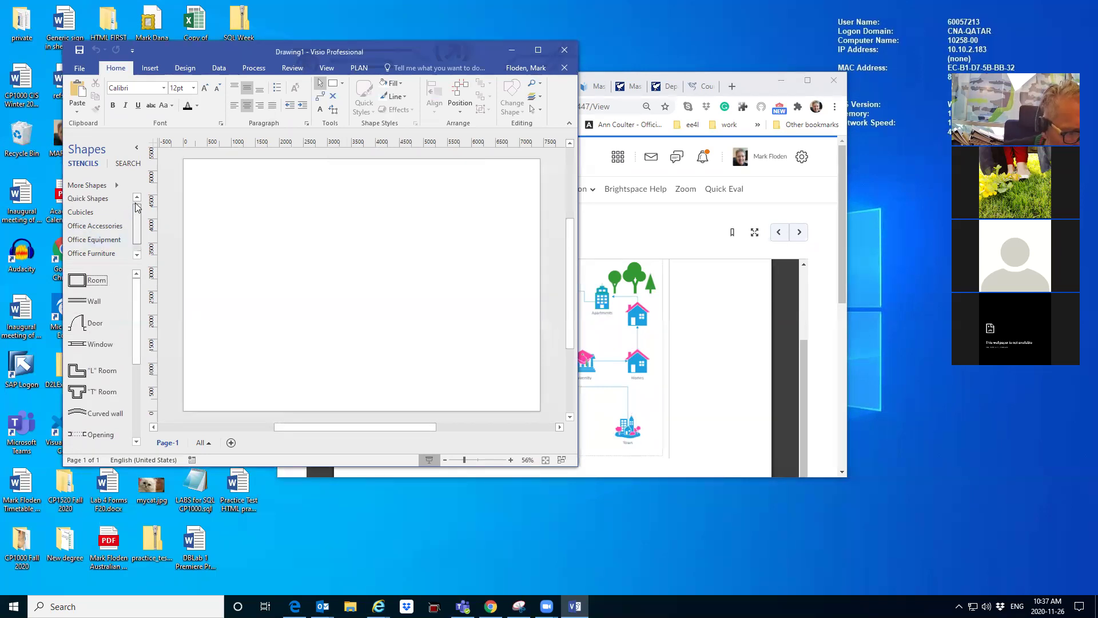
Step: Recheck the lab instructions and bring up the Network shape collections in Visio
click(104, 187)
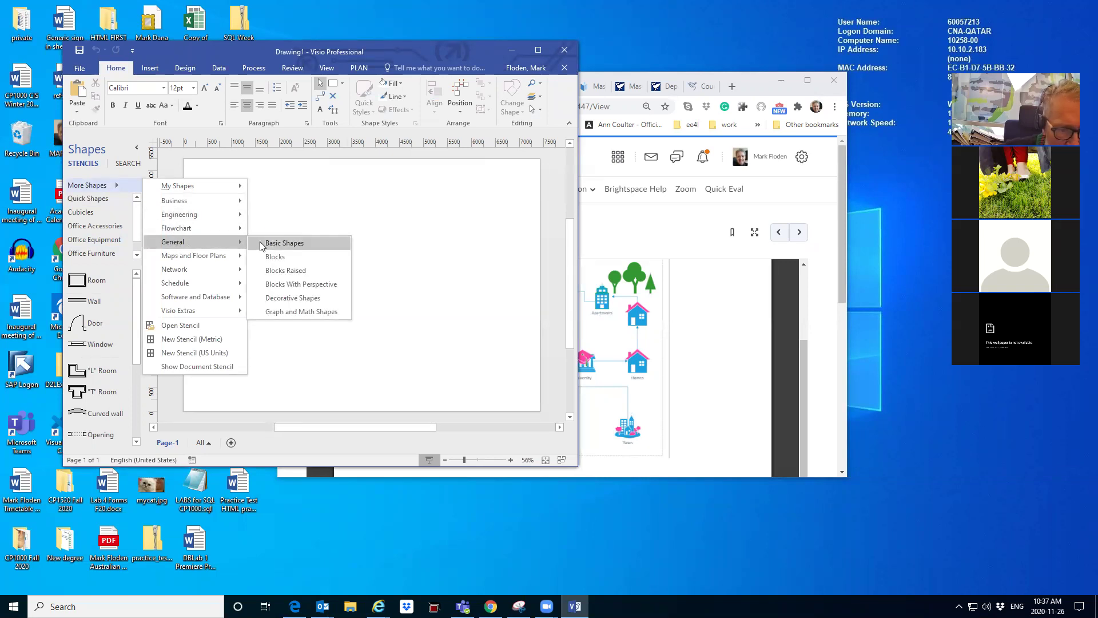
mouse_move(87, 185)
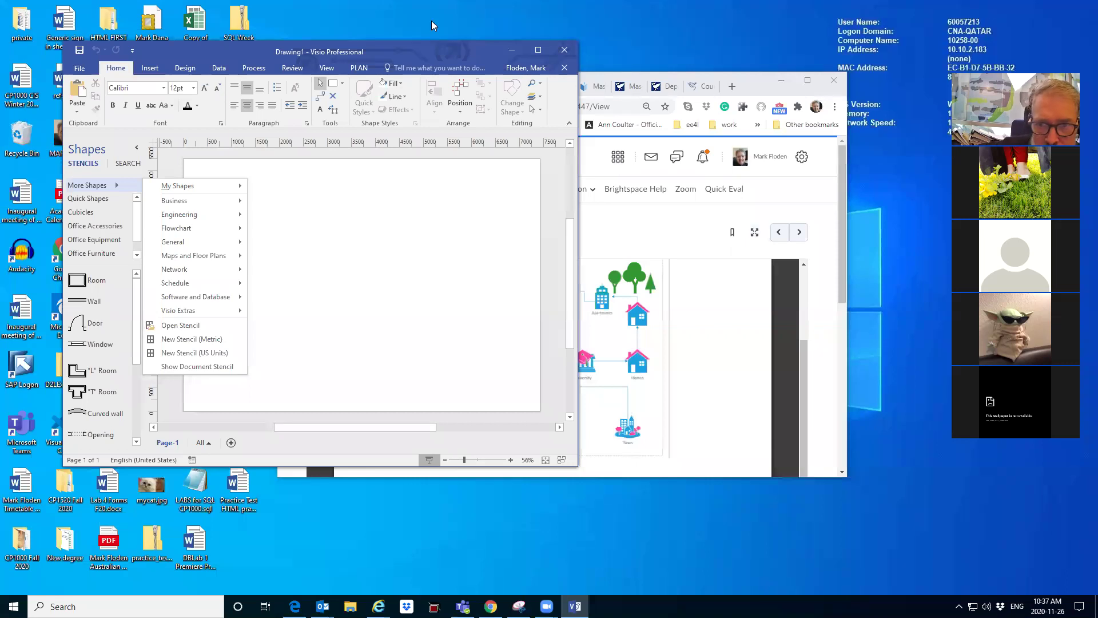
key(Escape)
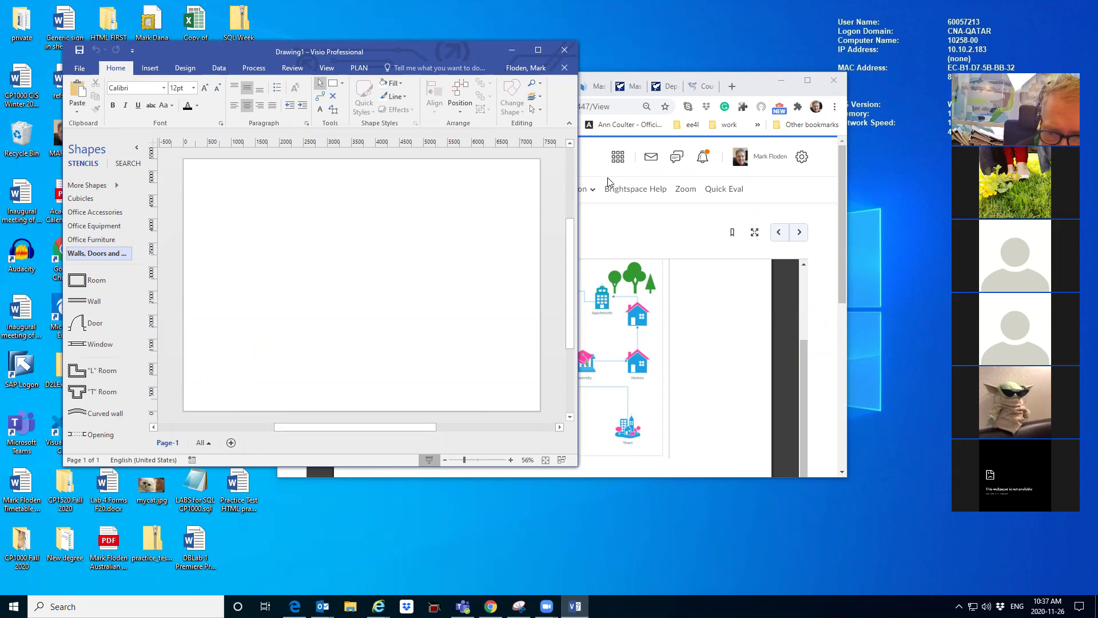
click(697, 316)
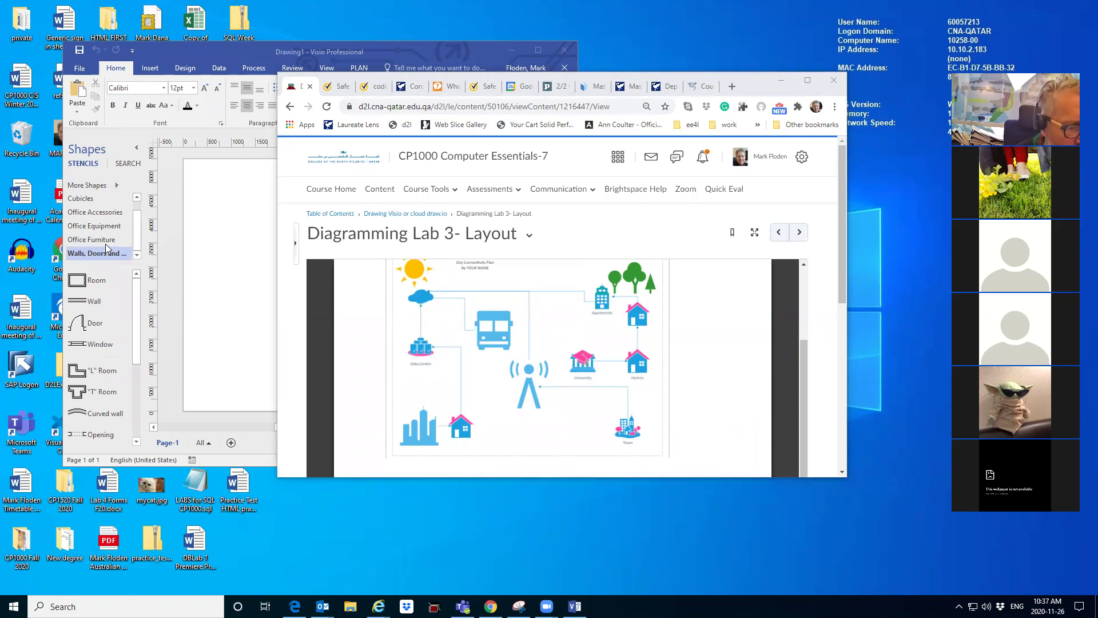
click(98, 186)
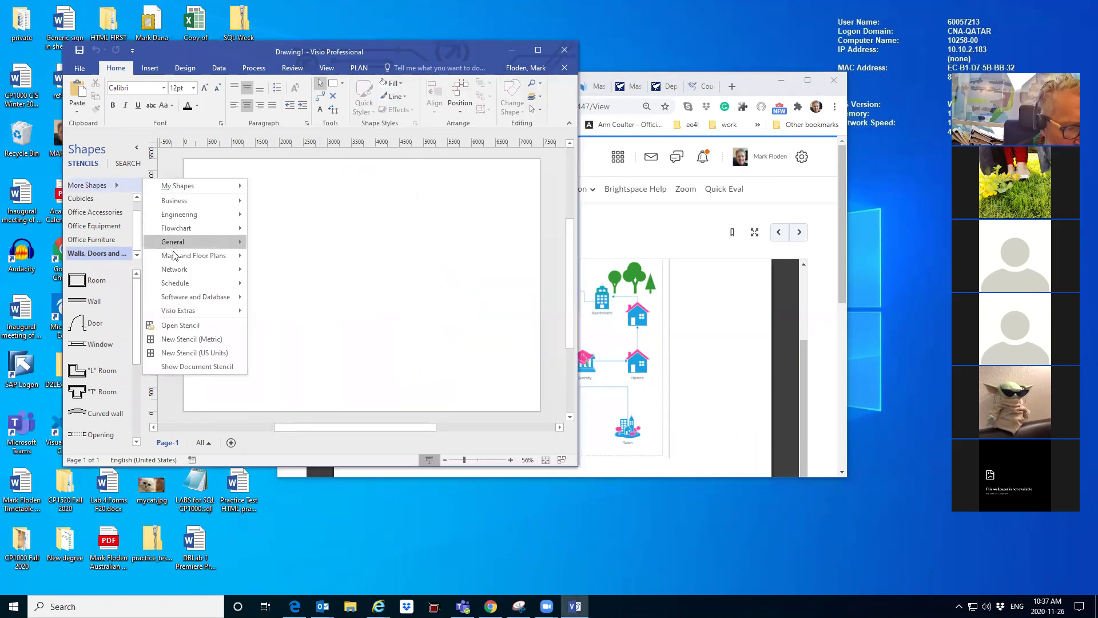
mouse_move(174, 269)
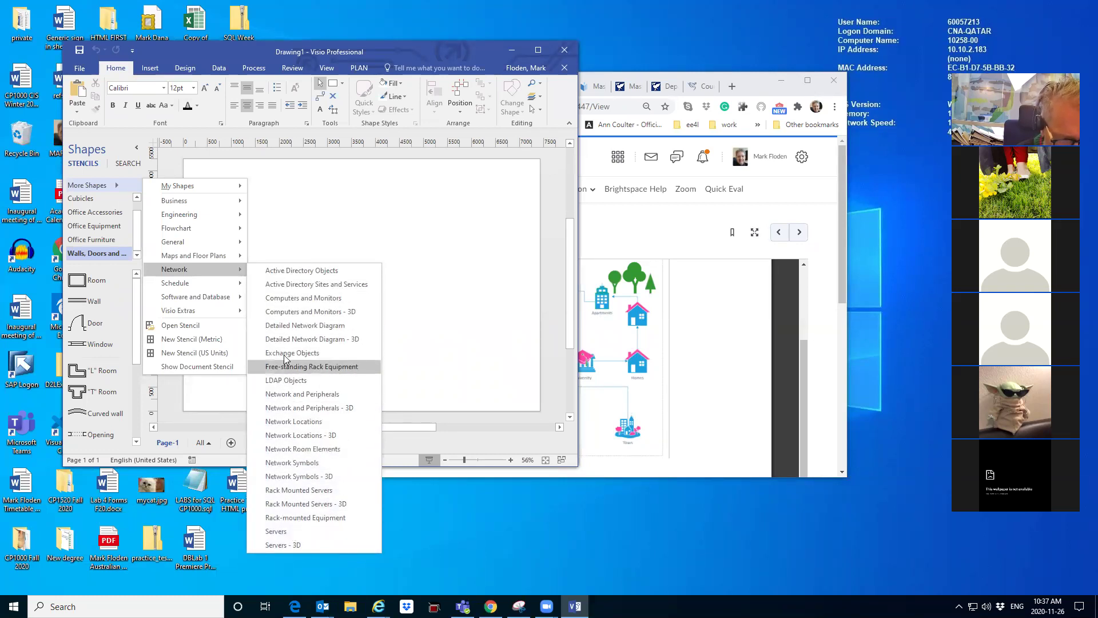
Step: Add the Computers and Monitors - 3D stencil to the Shapes pane
click(280, 314)
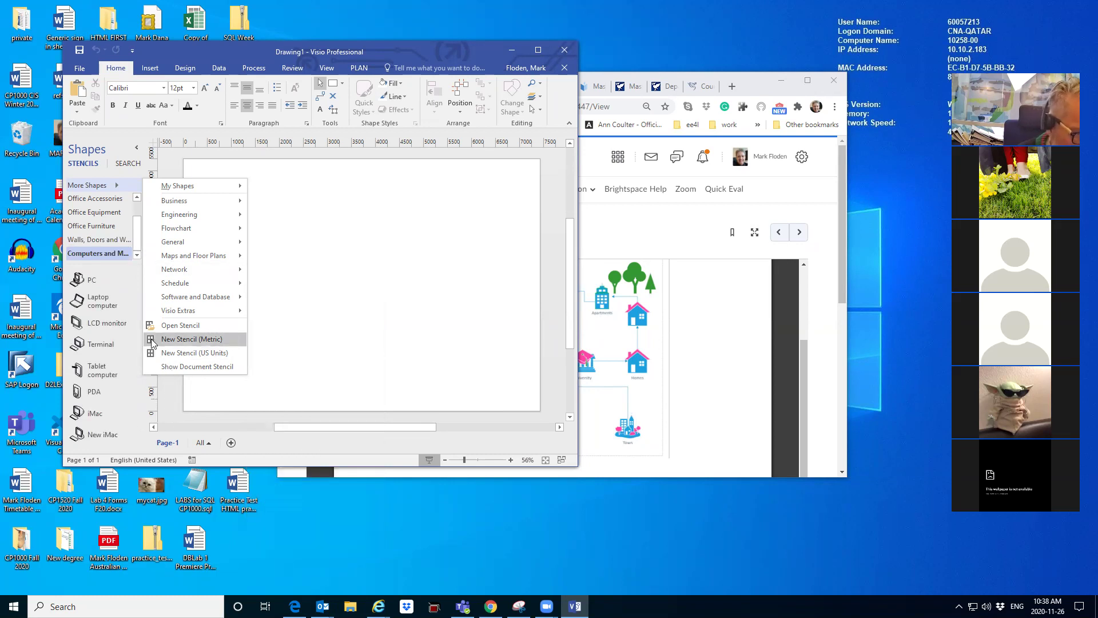
click(117, 293)
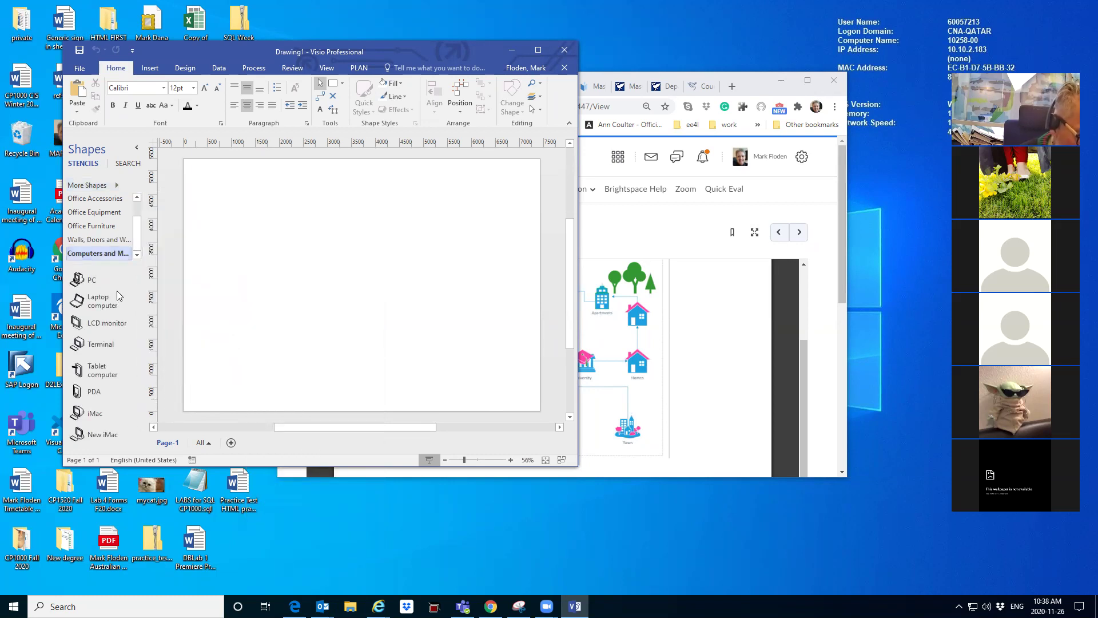
click(97, 187)
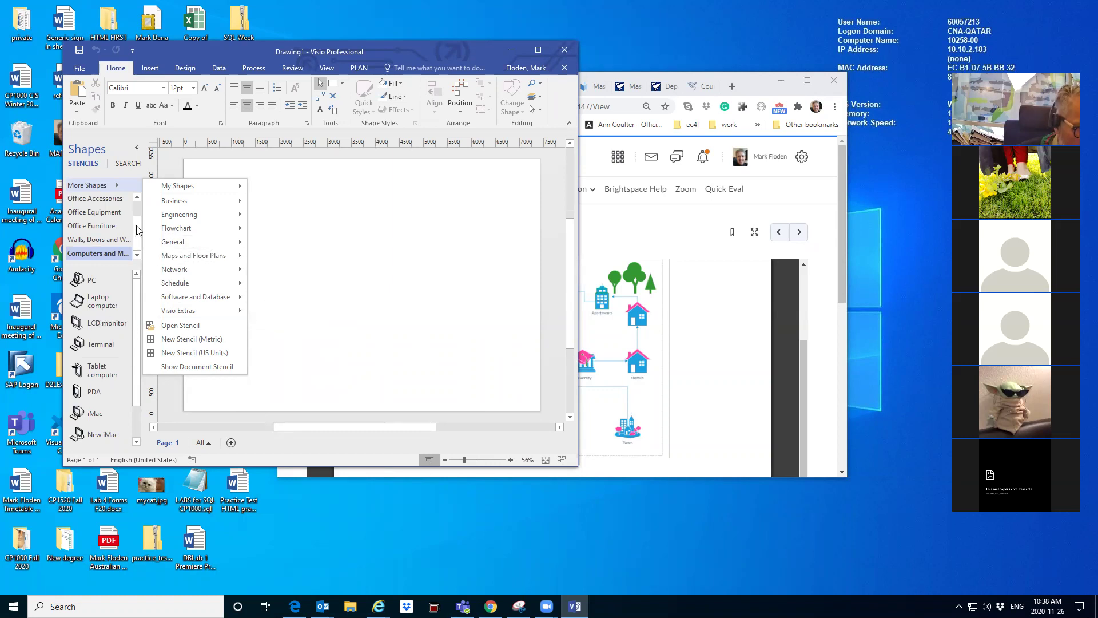
drag(136, 230, 137, 208)
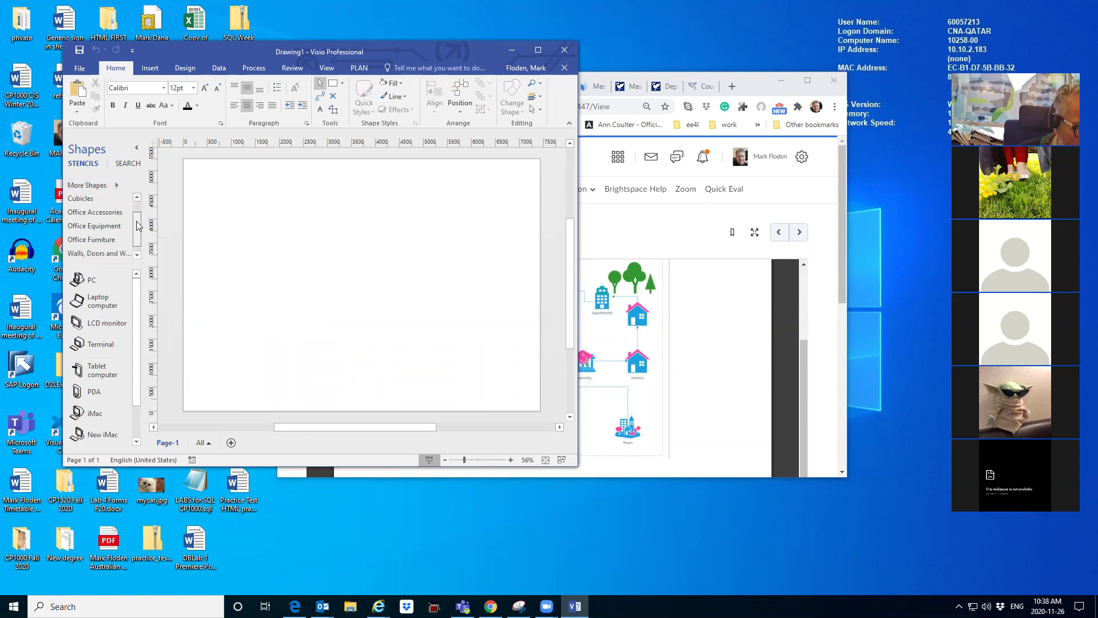
Step: Maximize Visio and drop a PC and a laptop side by side on the page
click(538, 50)
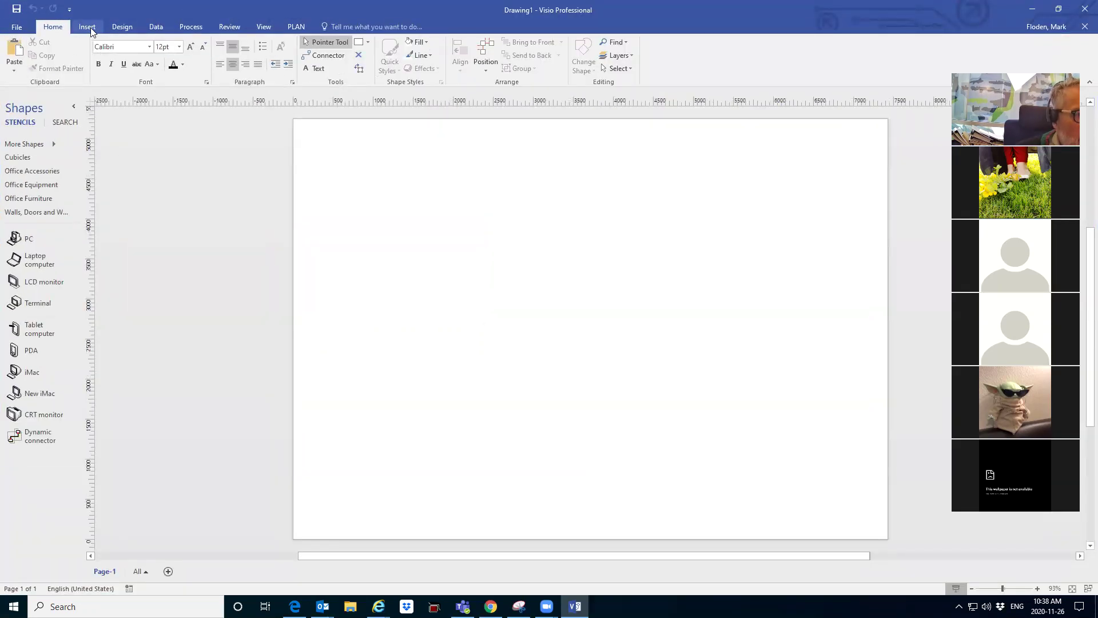
click(87, 29)
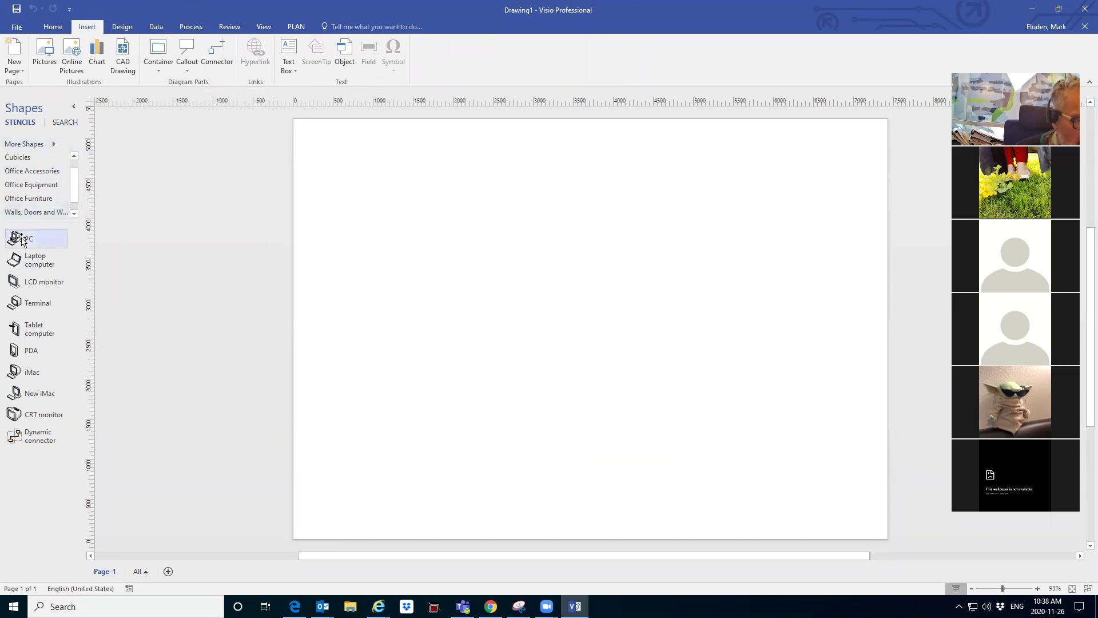
drag(18, 239, 475, 242)
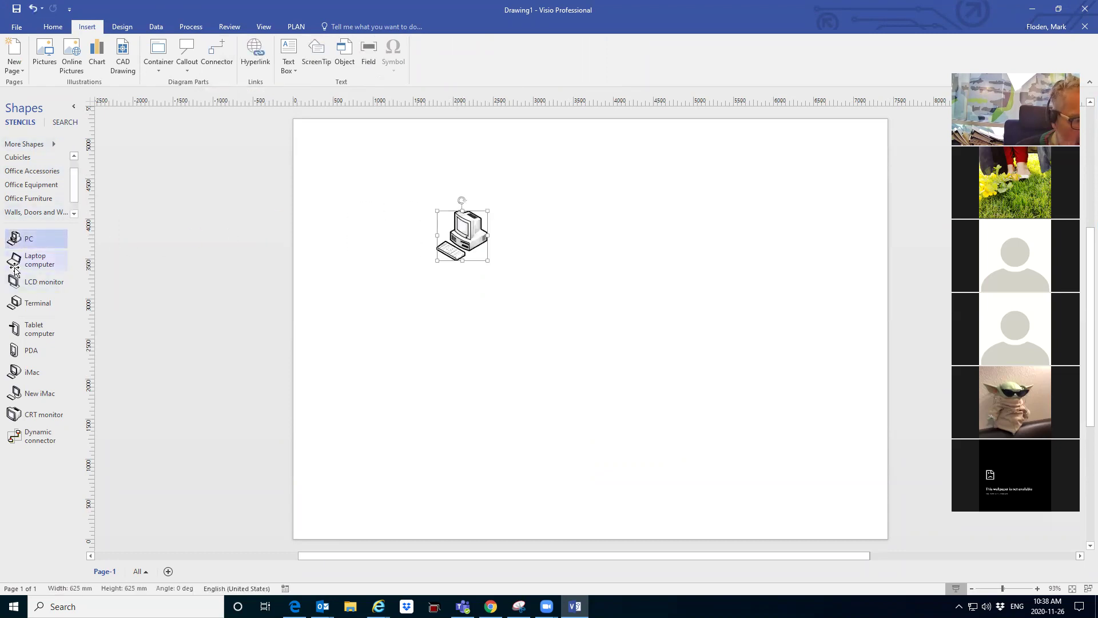
mouse_move(26, 259)
mouse_down()
mouse_move(614, 273)
mouse_move(605, 244)
mouse_up()
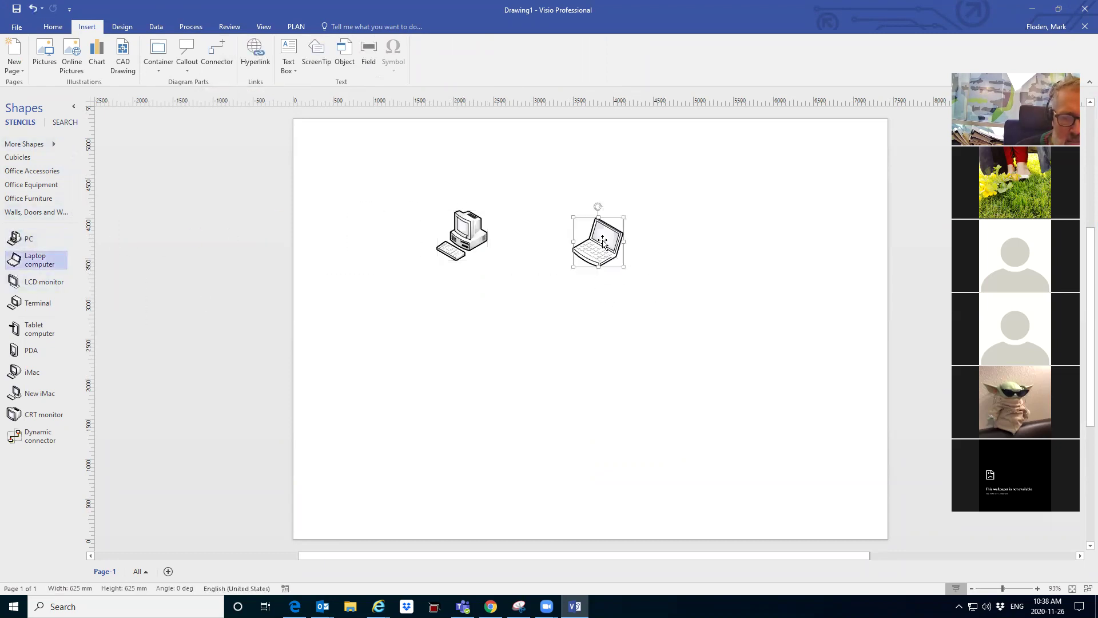
click(216, 52)
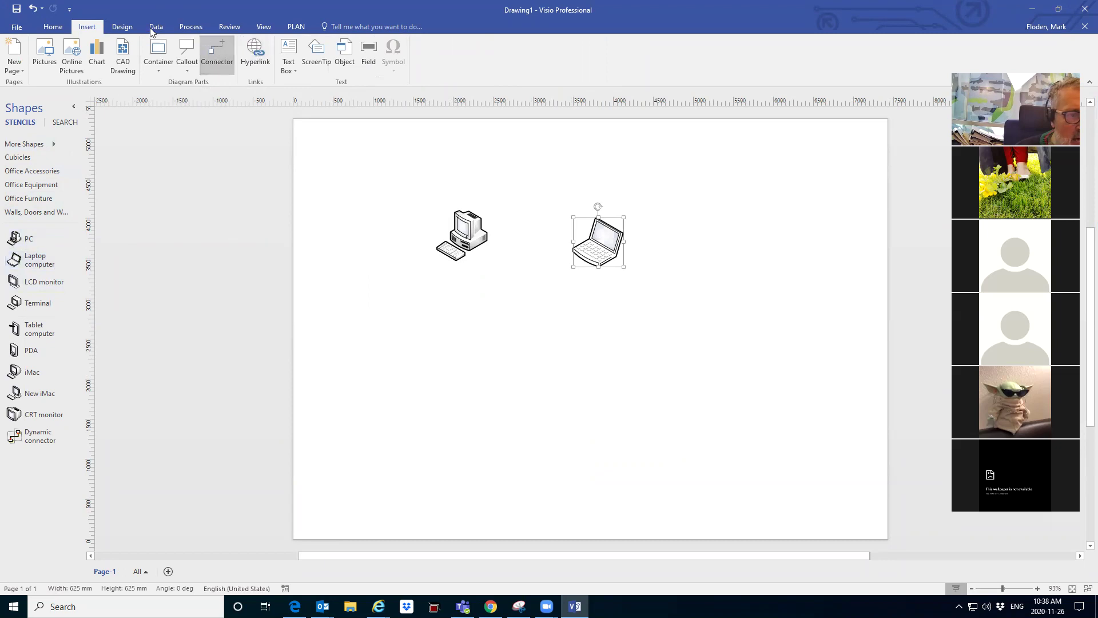
click(213, 53)
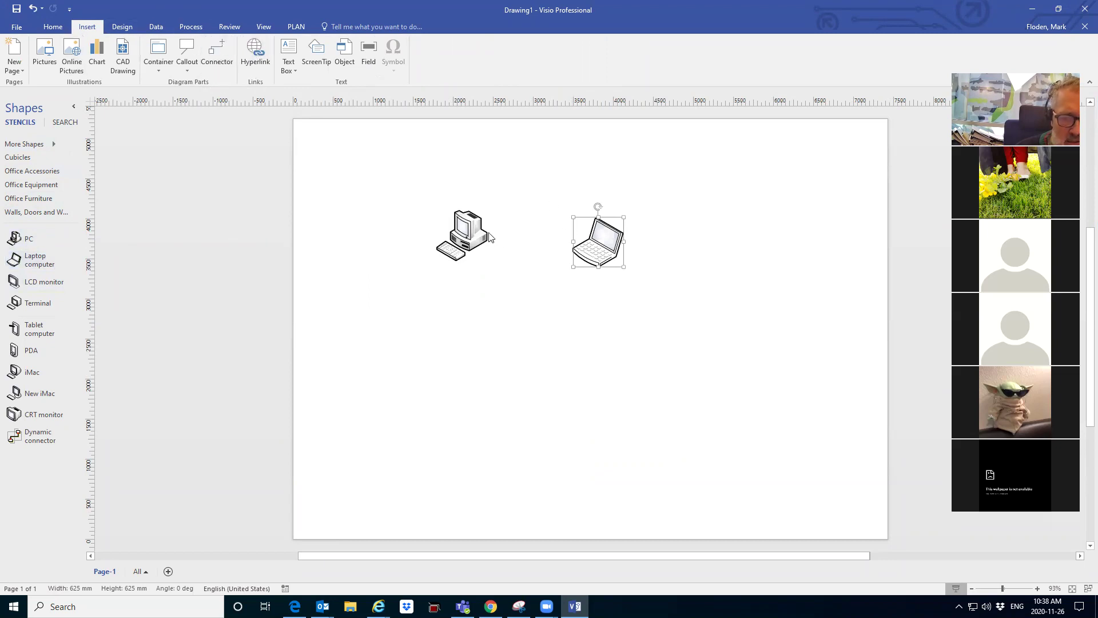
Step: Draw a connector from the PC to the laptop, then delete it
click(217, 51)
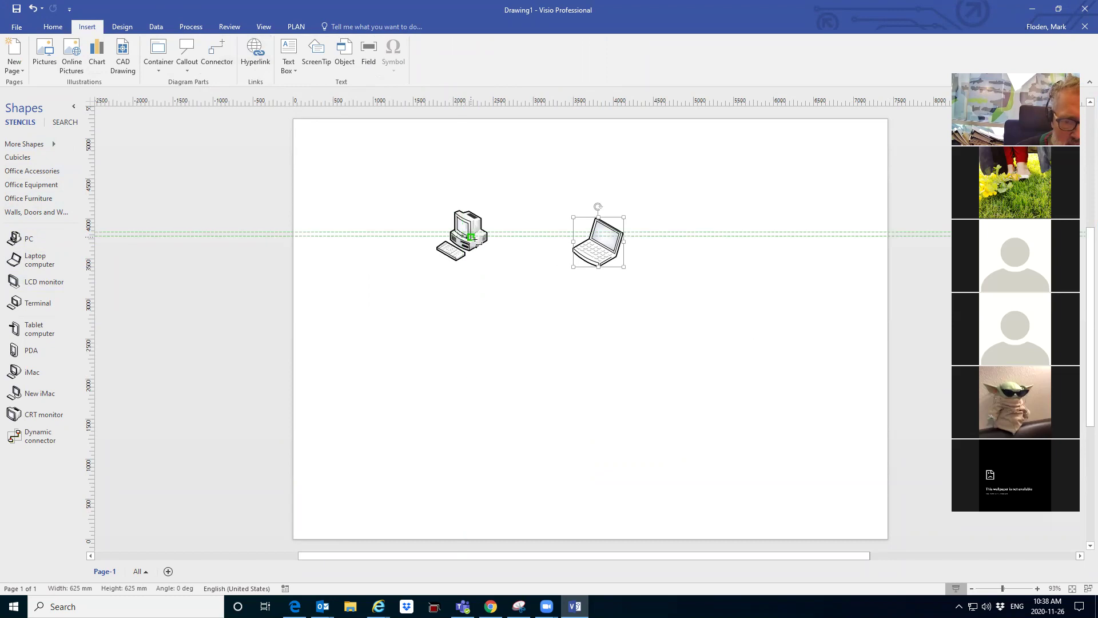
drag(470, 236, 490, 237)
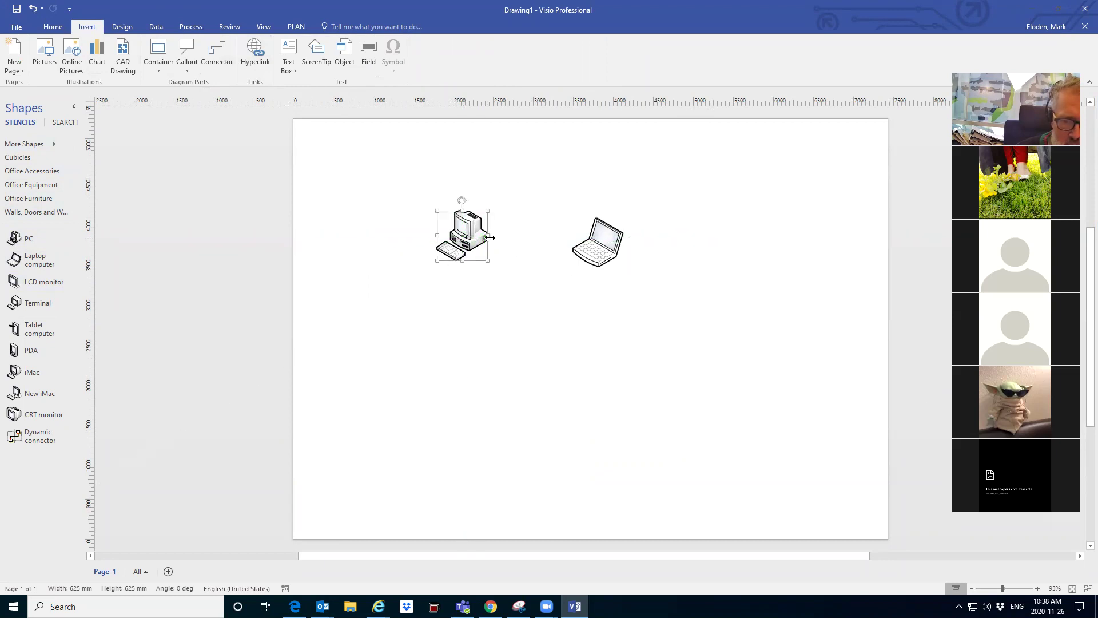
drag(482, 237, 493, 246)
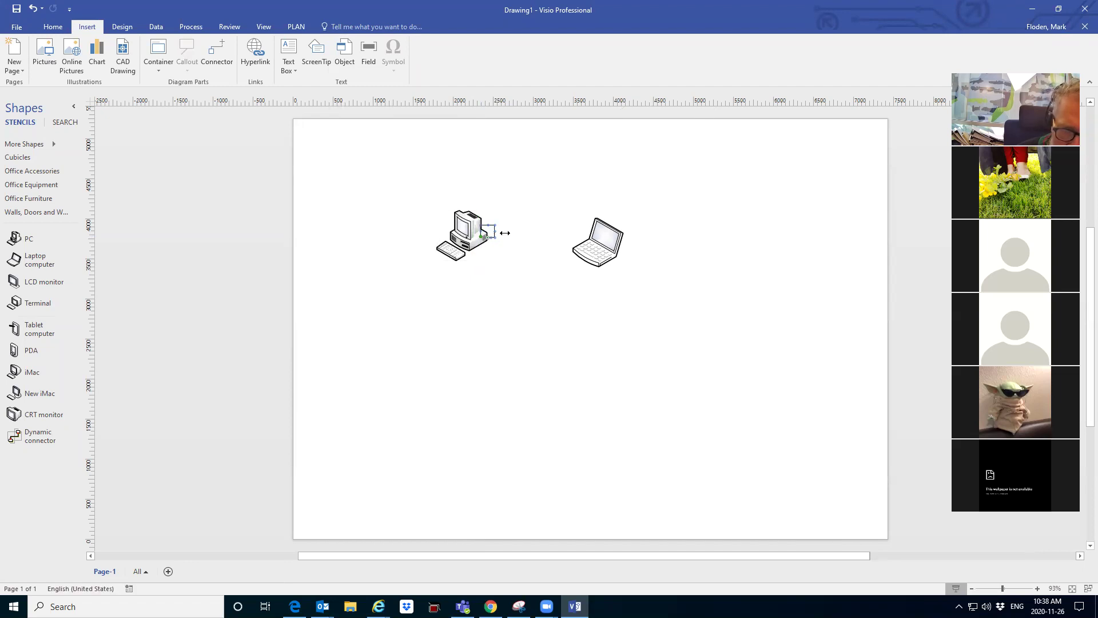
drag(505, 232, 599, 251)
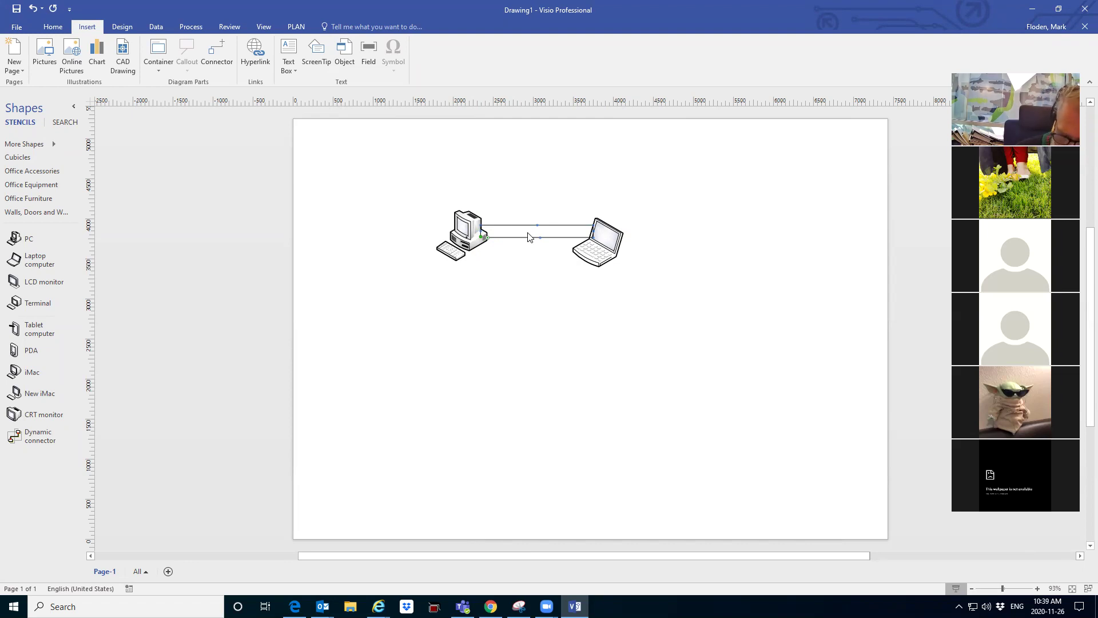
key(Delete)
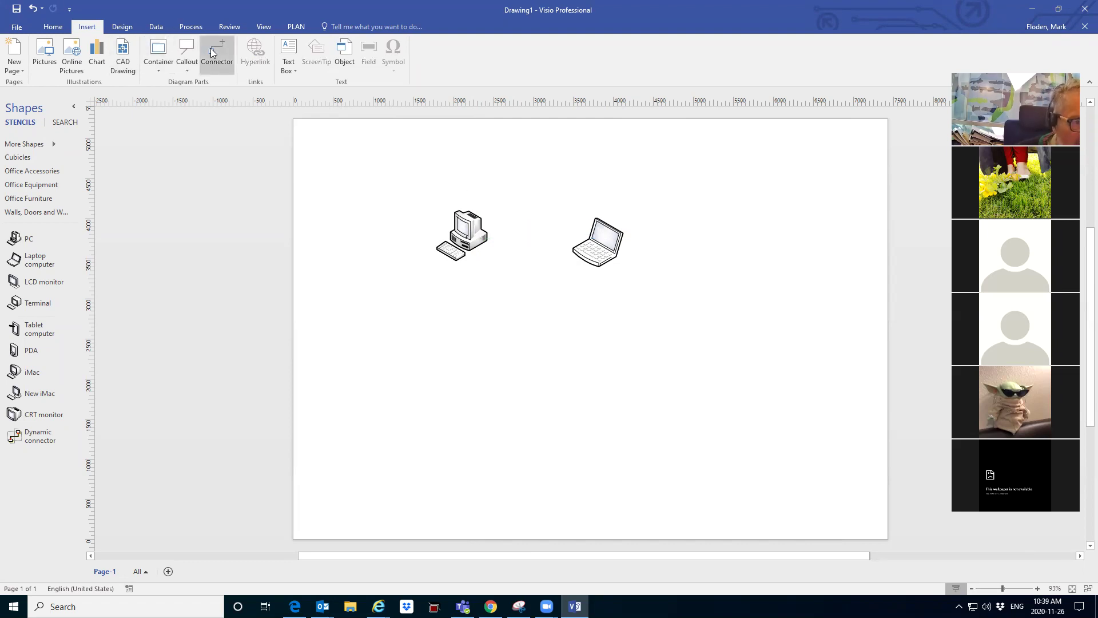
Step: Redraw the PC-to-laptop connector and select it
click(212, 53)
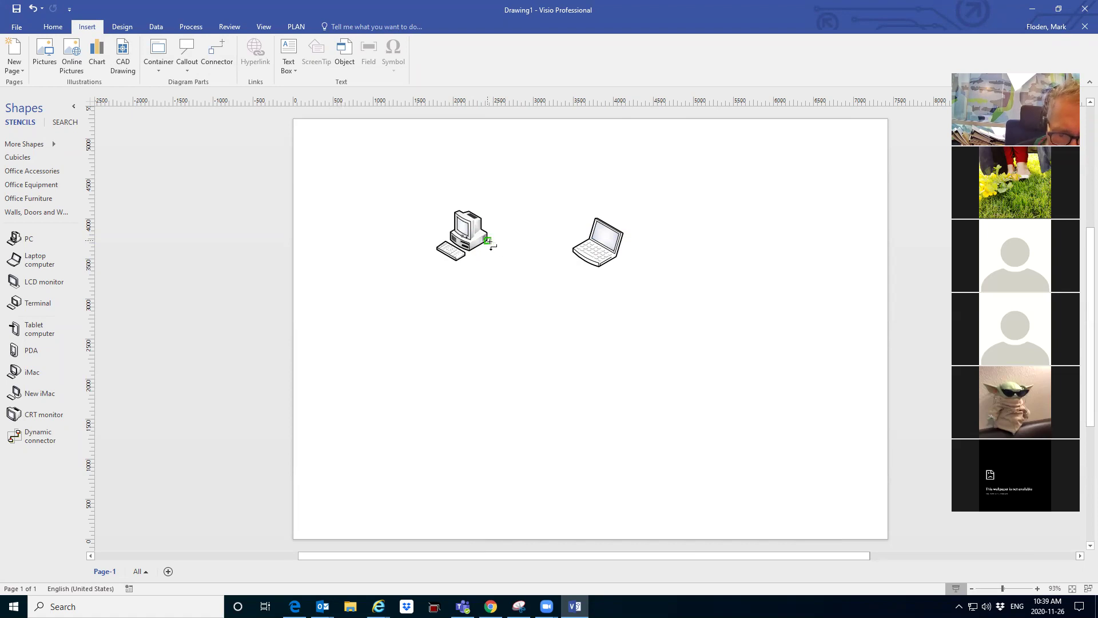
drag(549, 257, 573, 247)
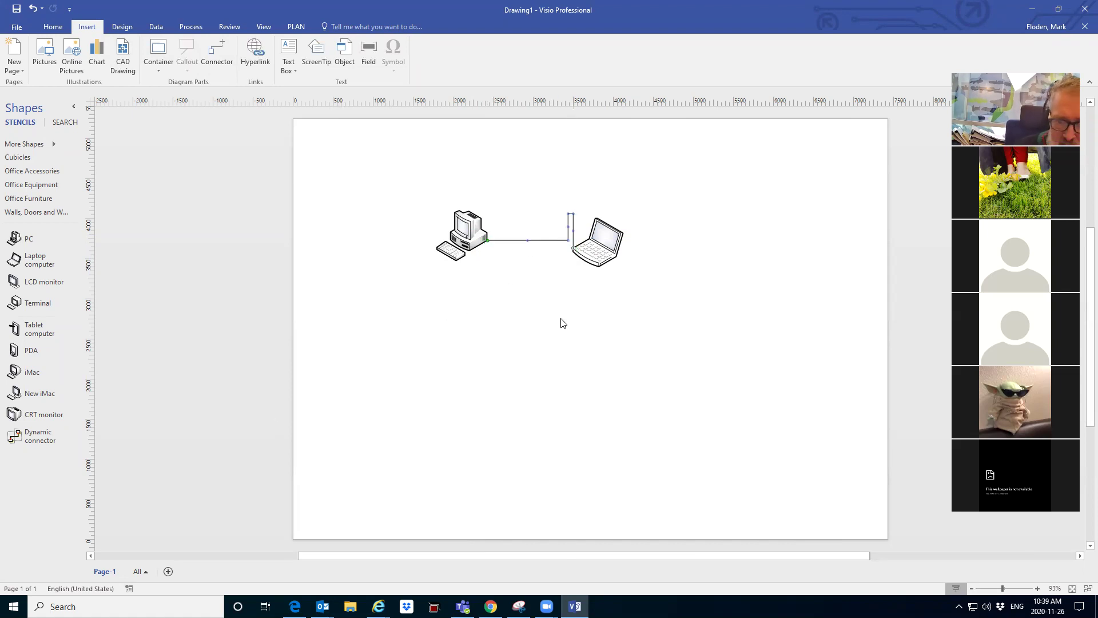
click(558, 241)
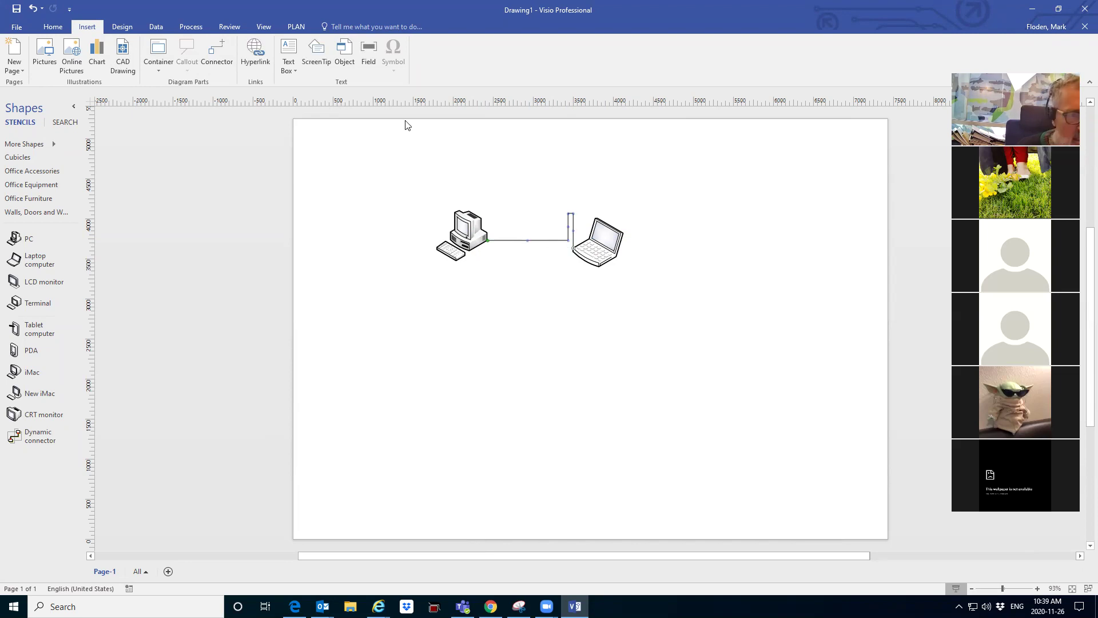
right_click(232, 61)
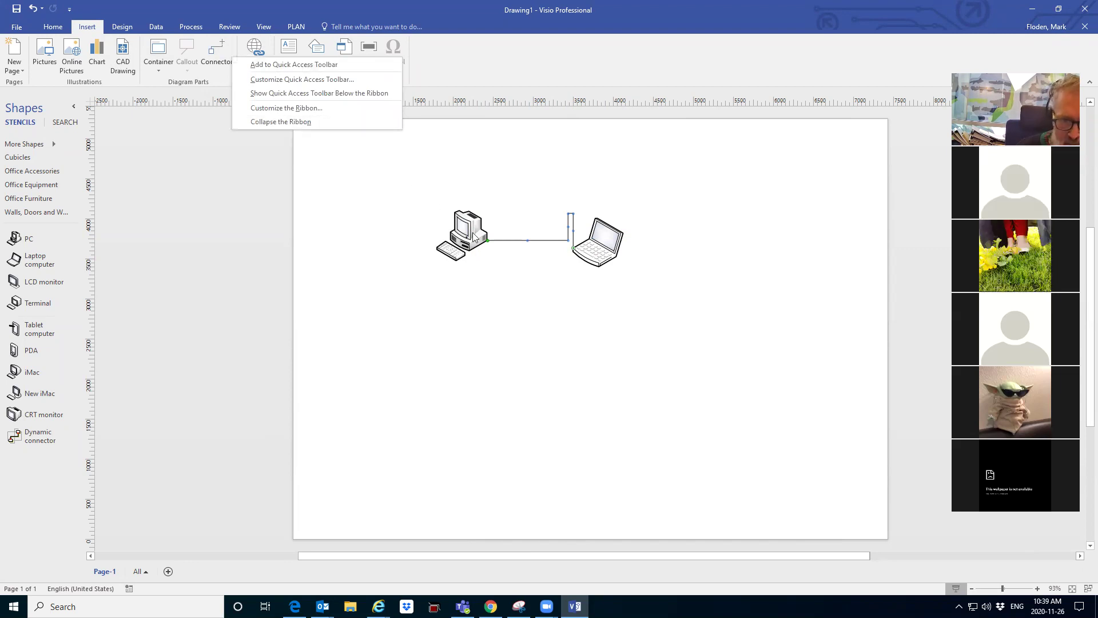
Step: Delete the connector so the PC and laptop stand unconnected
click(502, 241)
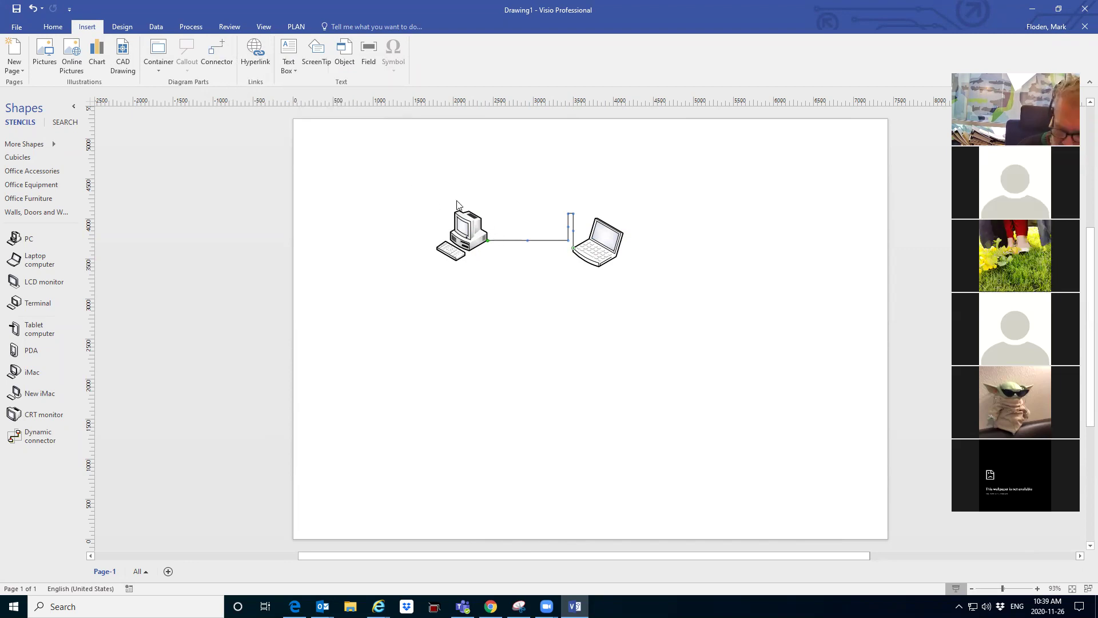
key(Delete)
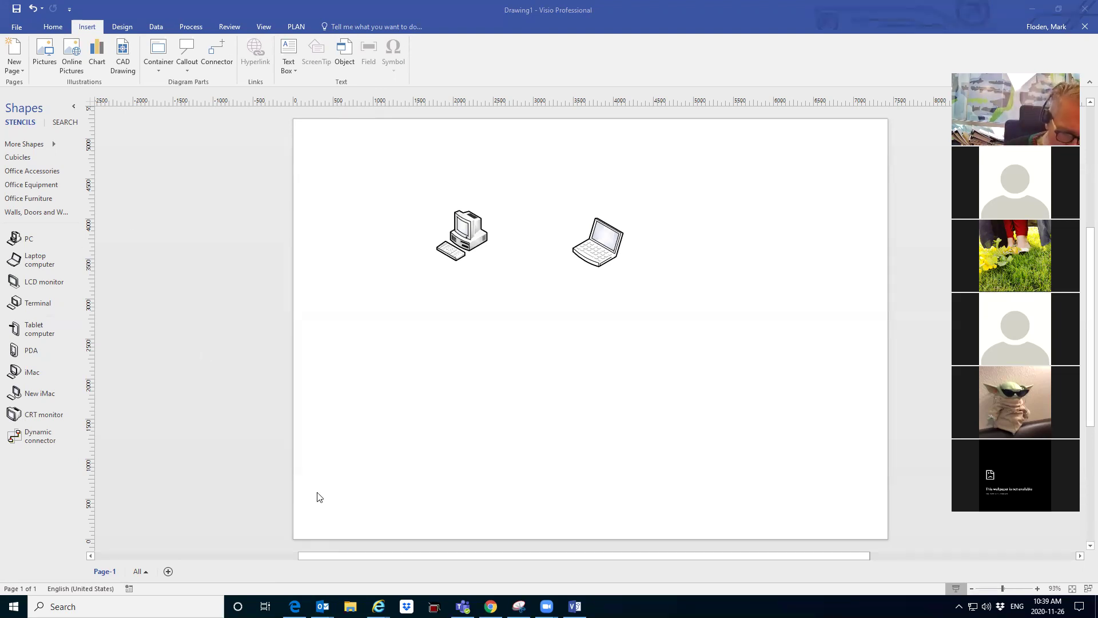
Step: Go to the Office 365 home page in a new tab and show Install Office options
click(490, 605)
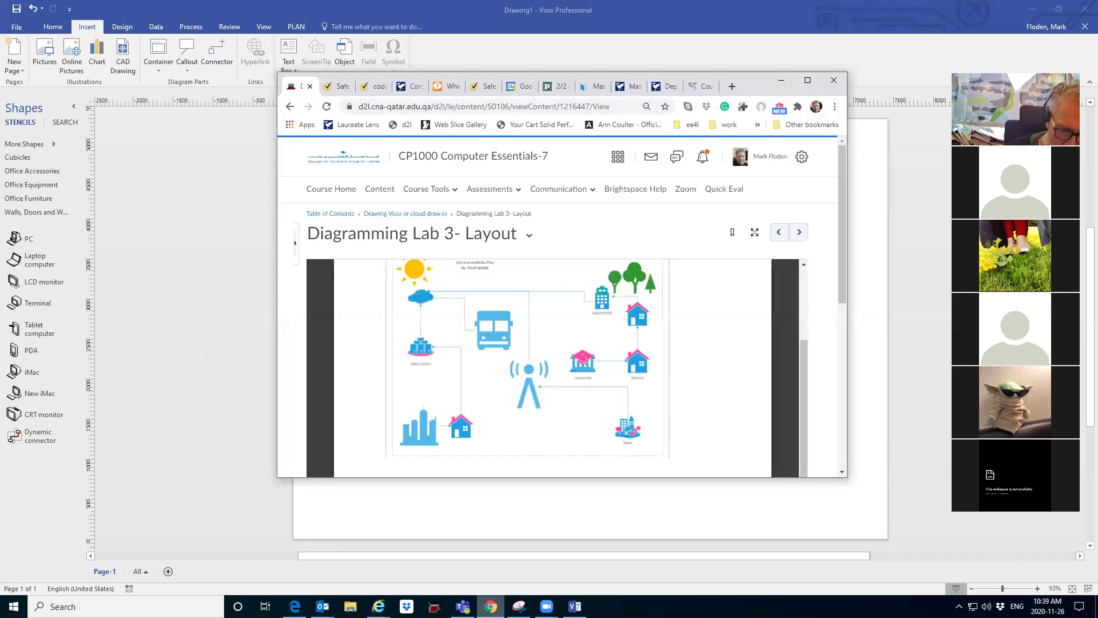
click(731, 86)
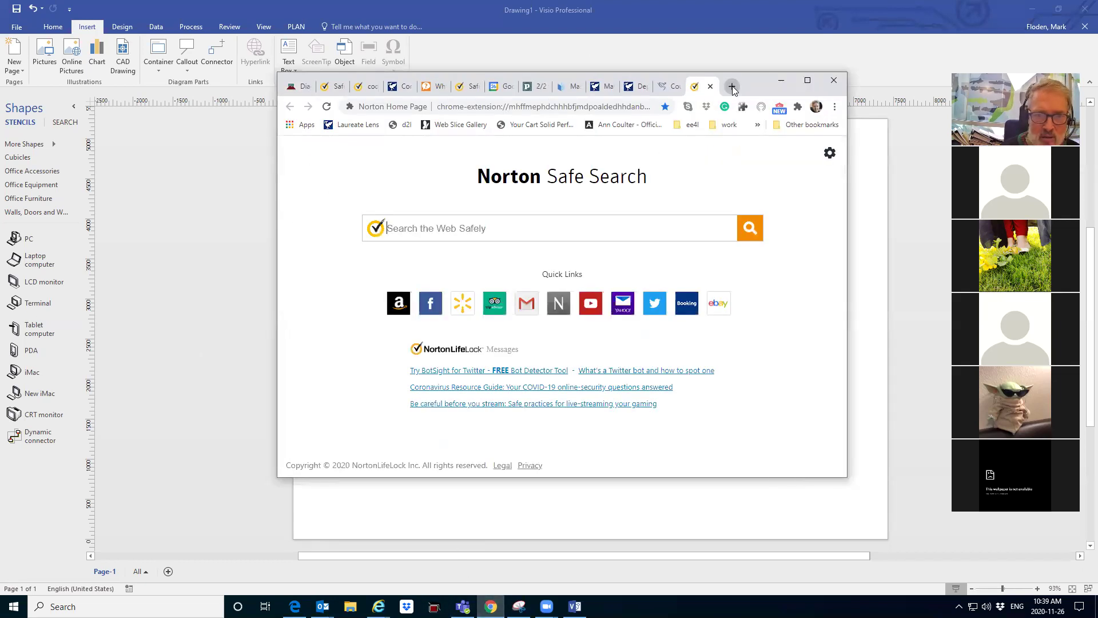
click(529, 107)
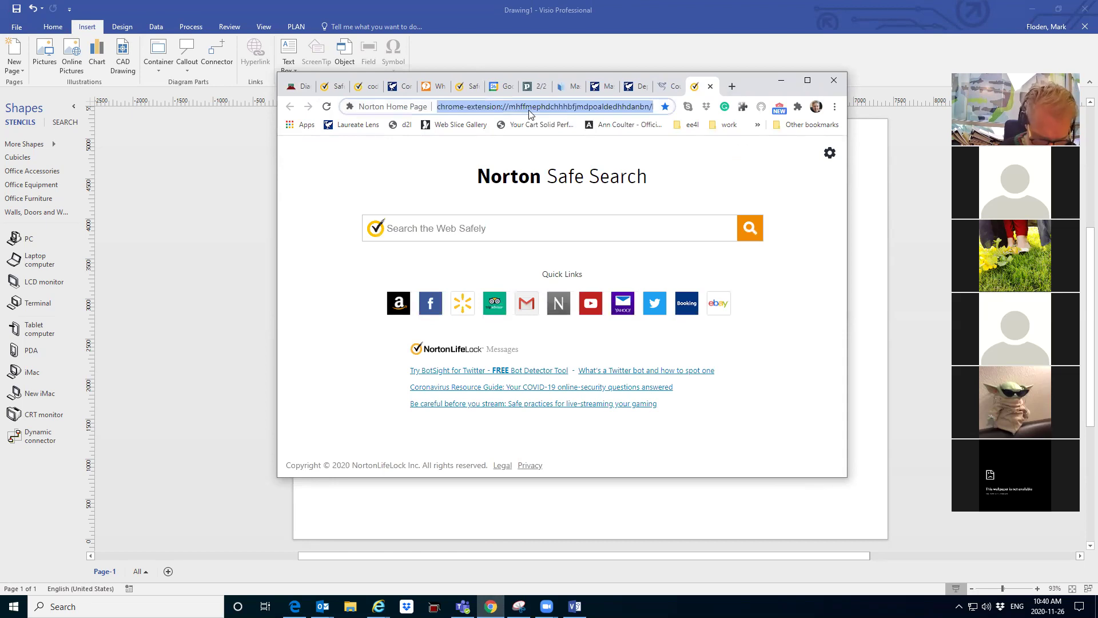
text(office)
key(Return)
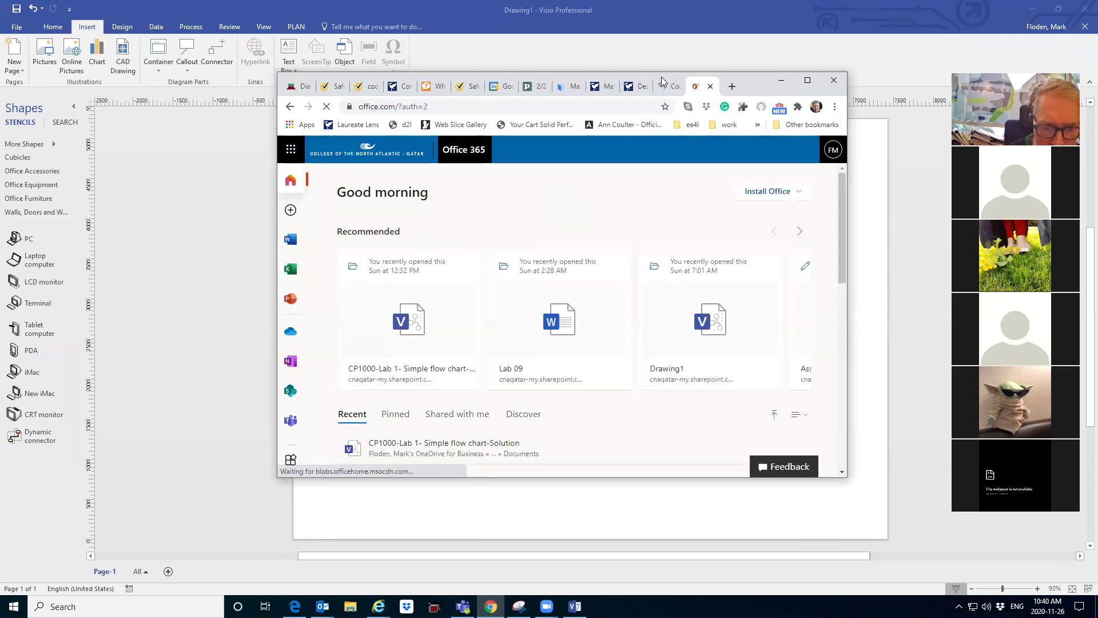
drag(666, 80, 422, 96)
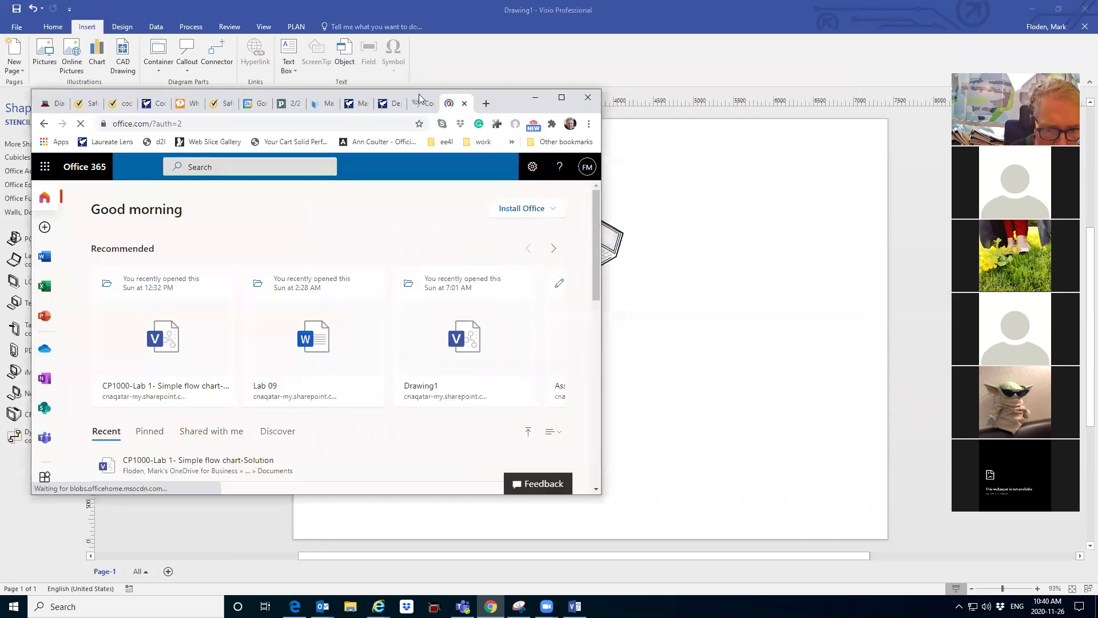
click(551, 212)
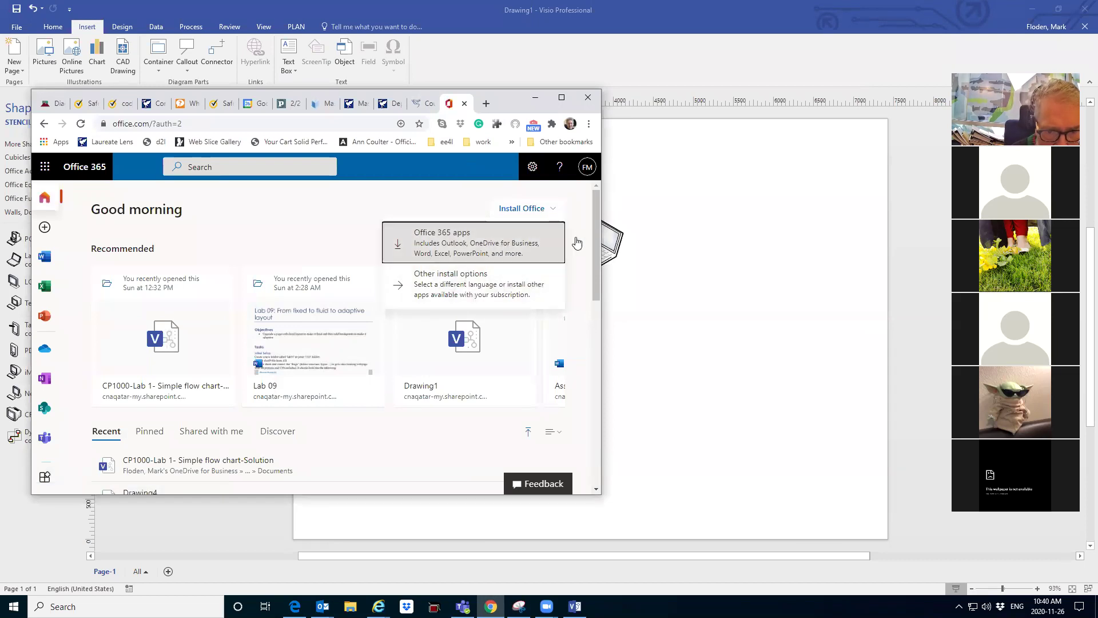
scroll(597, 244, down, 1)
scroll(602, 245, down, 1)
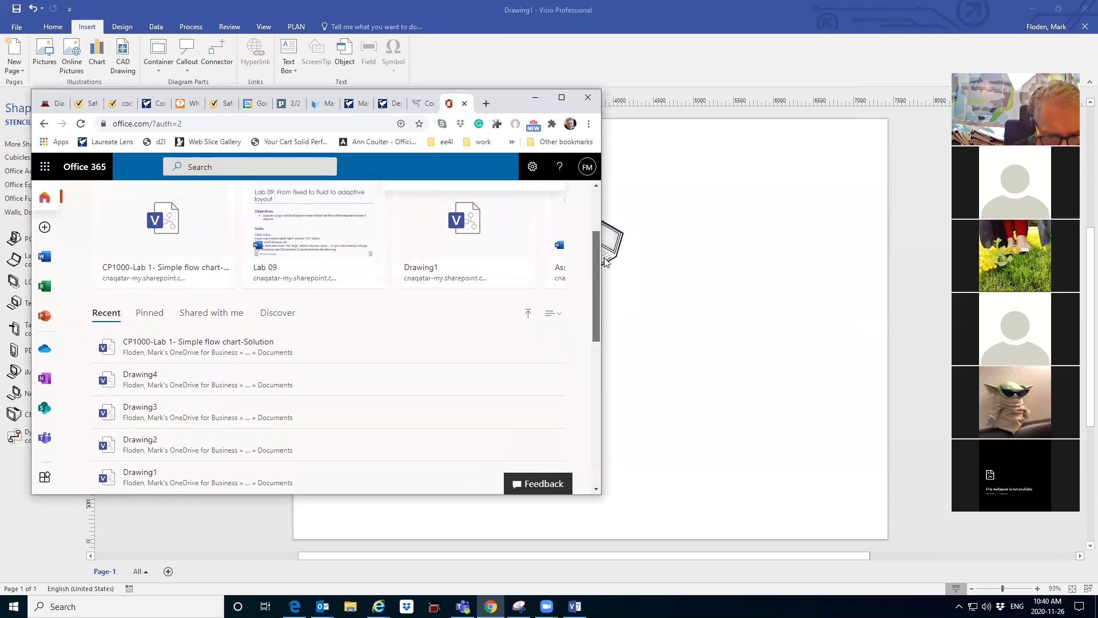
drag(607, 268, 609, 231)
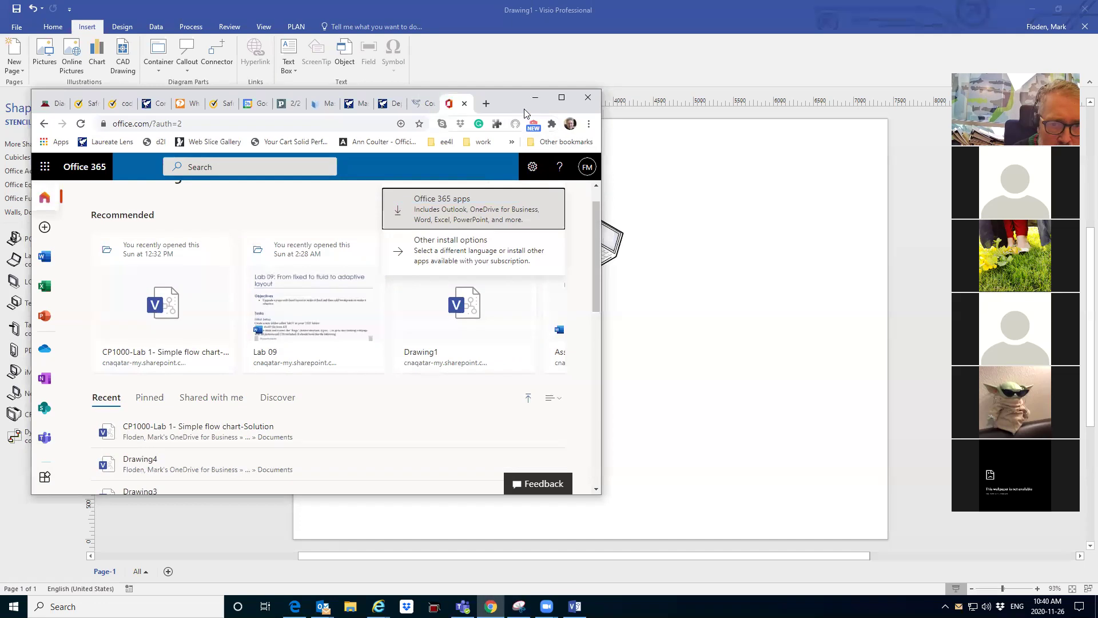
Step: Close the browser, browse the stencil categories again and close them without adding any
click(587, 97)
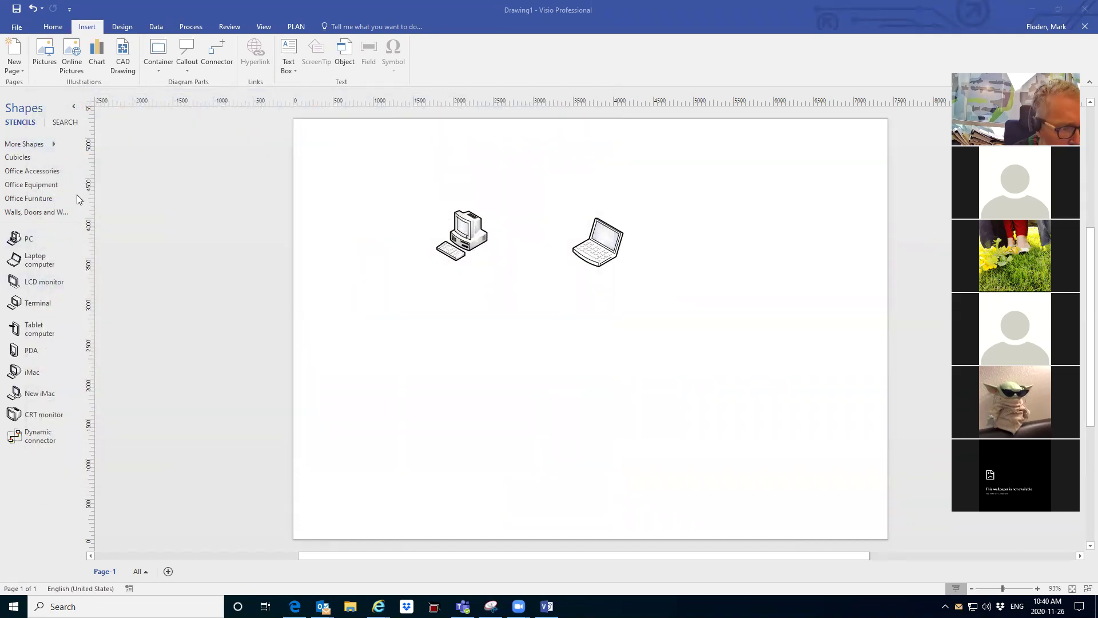
click(55, 144)
mouse_move(116, 144)
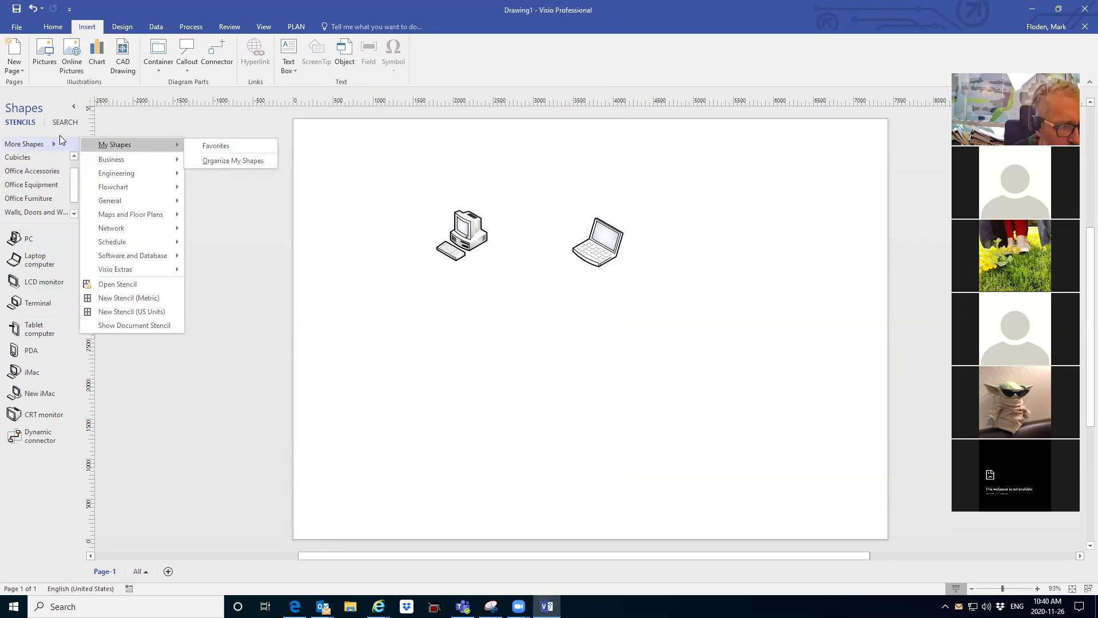
click(74, 206)
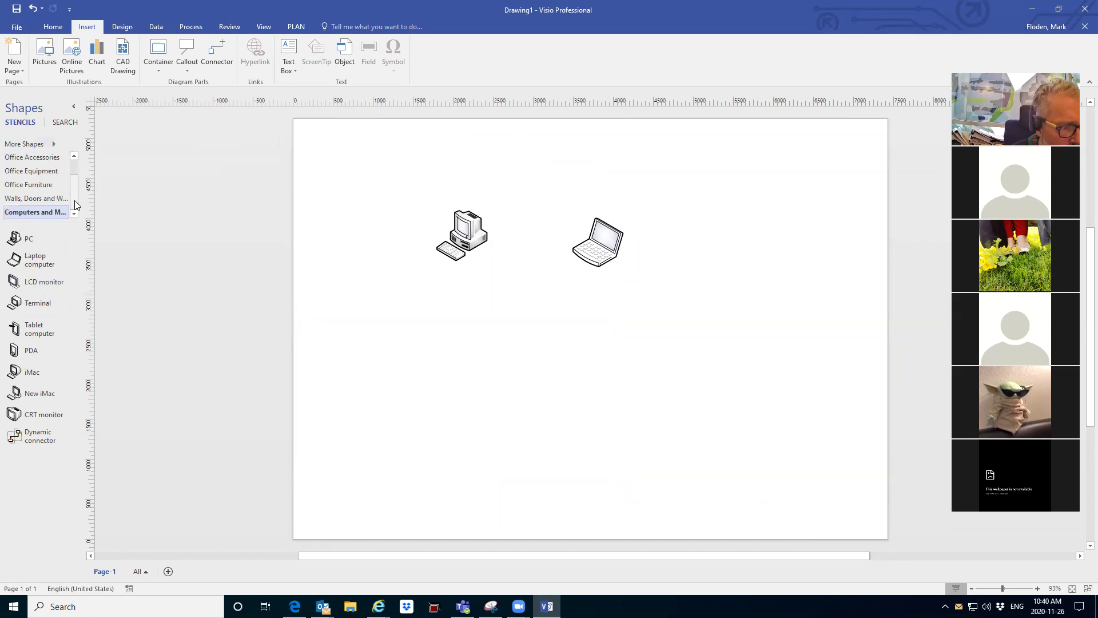
scroll(40, 217, up, 2)
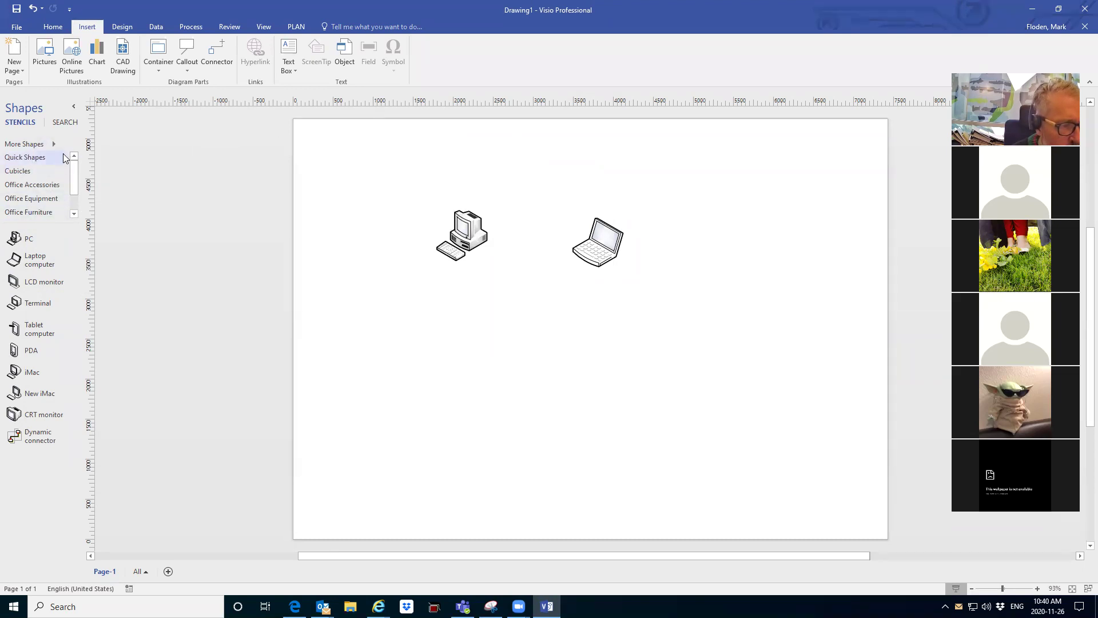
click(45, 144)
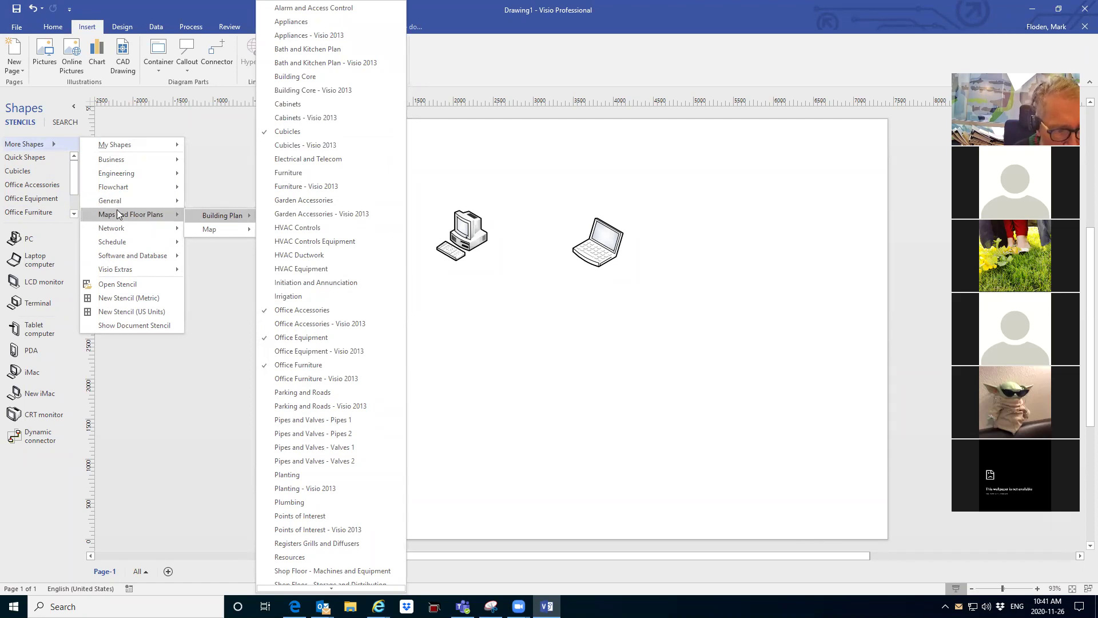
mouse_move(111, 200)
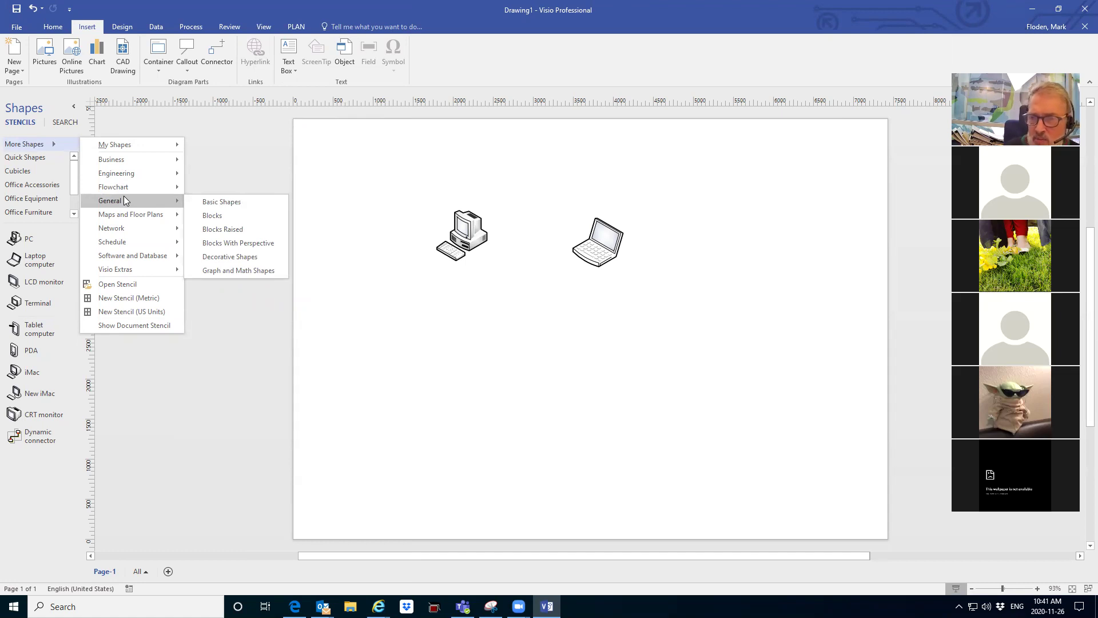
click(721, 225)
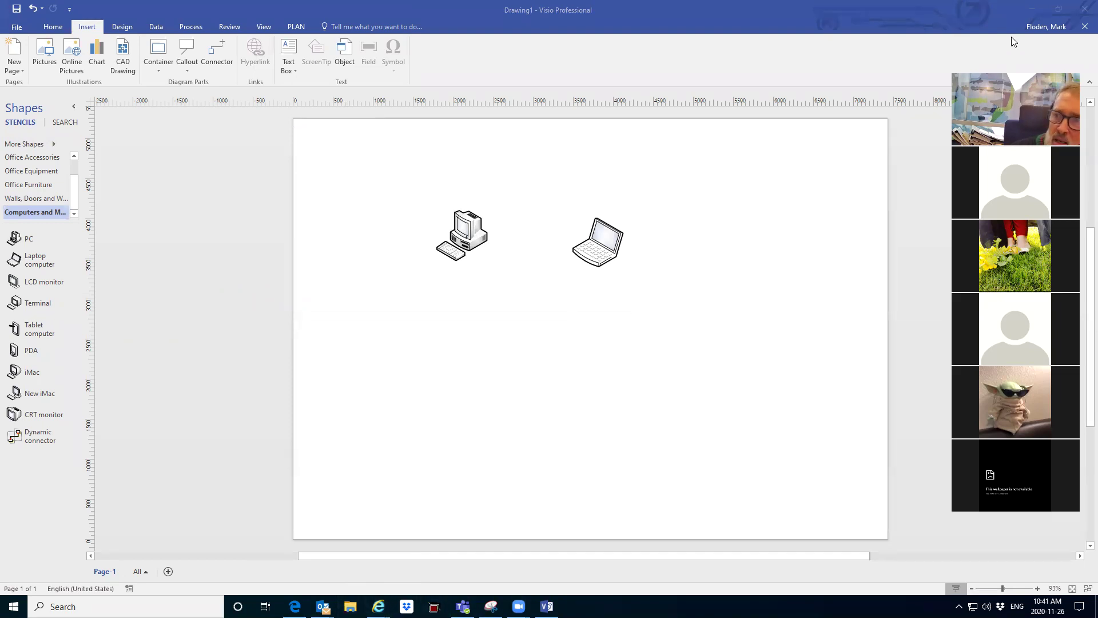
Step: Minimize Visio and launch Google Chrome to reach the college's D2L portal
click(1033, 10)
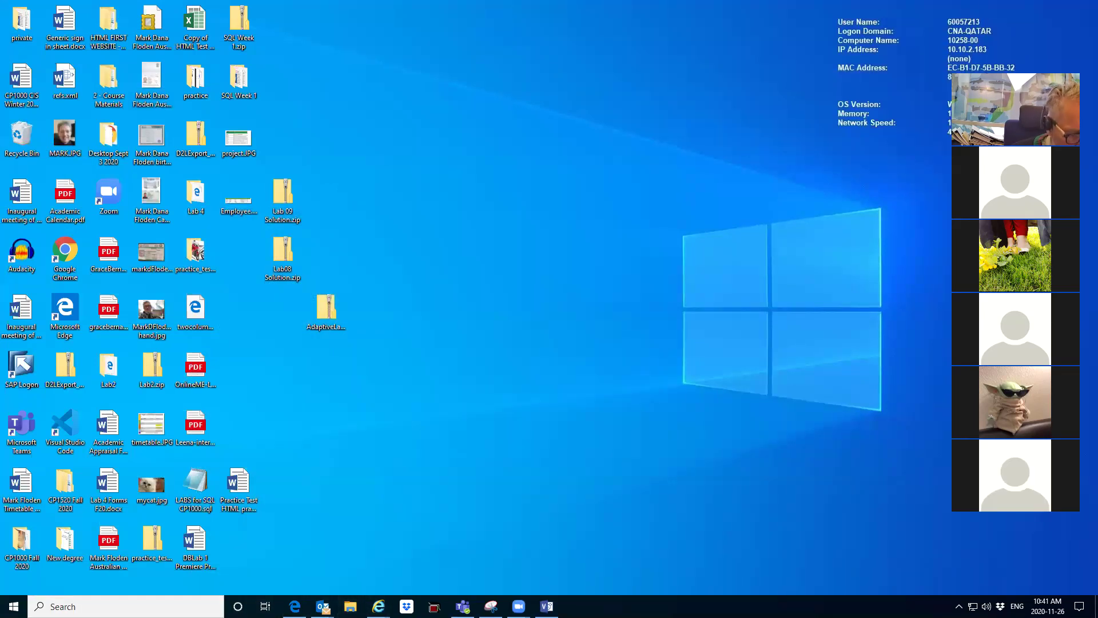
key(super+s)
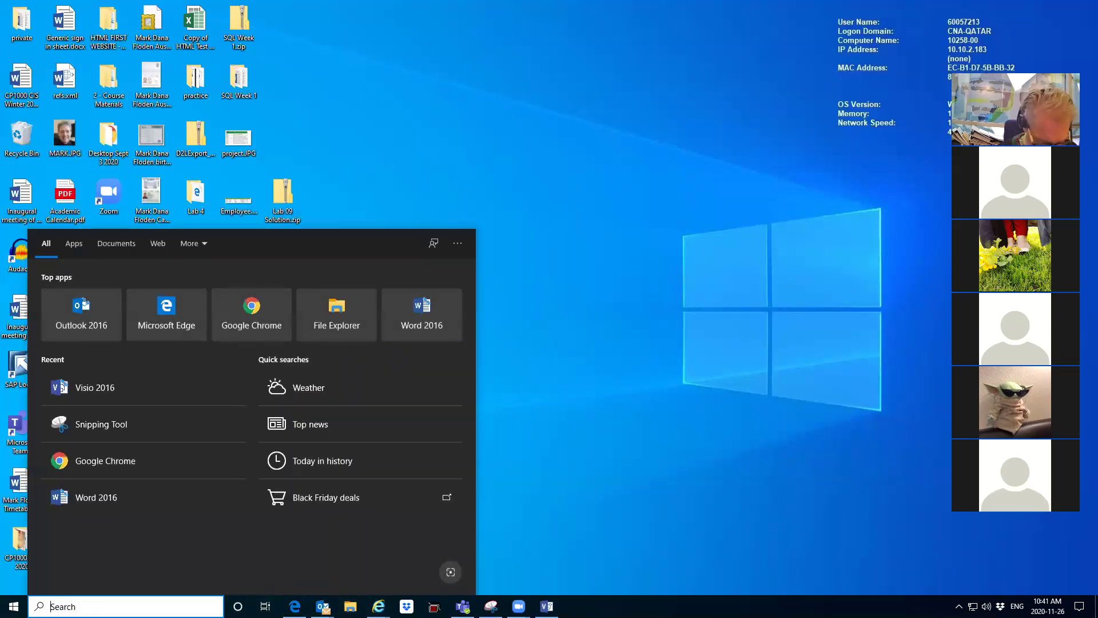
text(g)
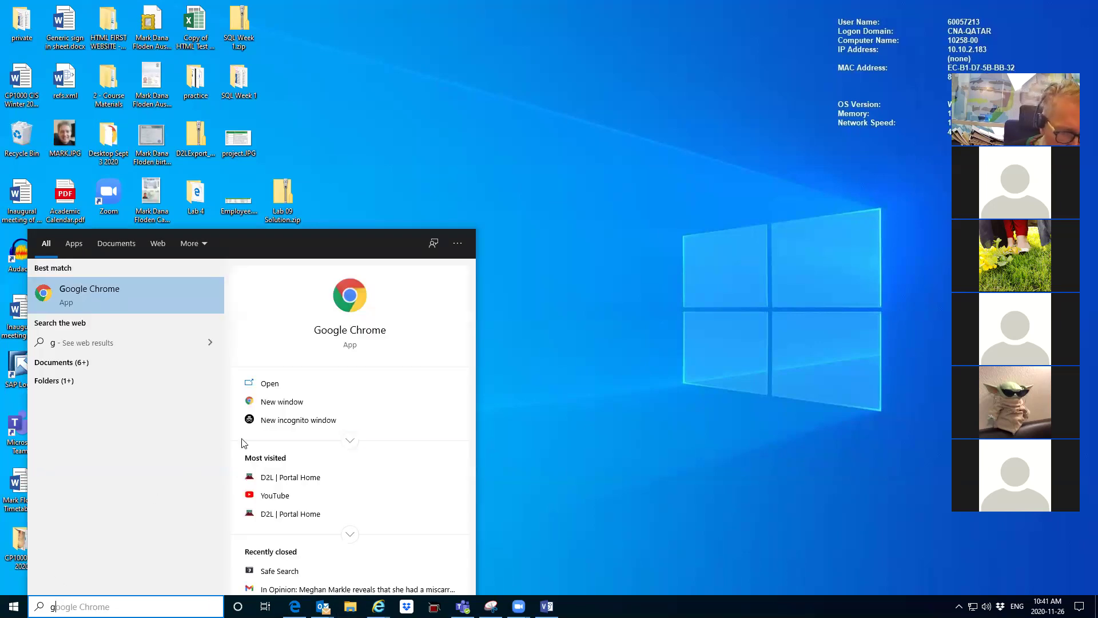
click(103, 292)
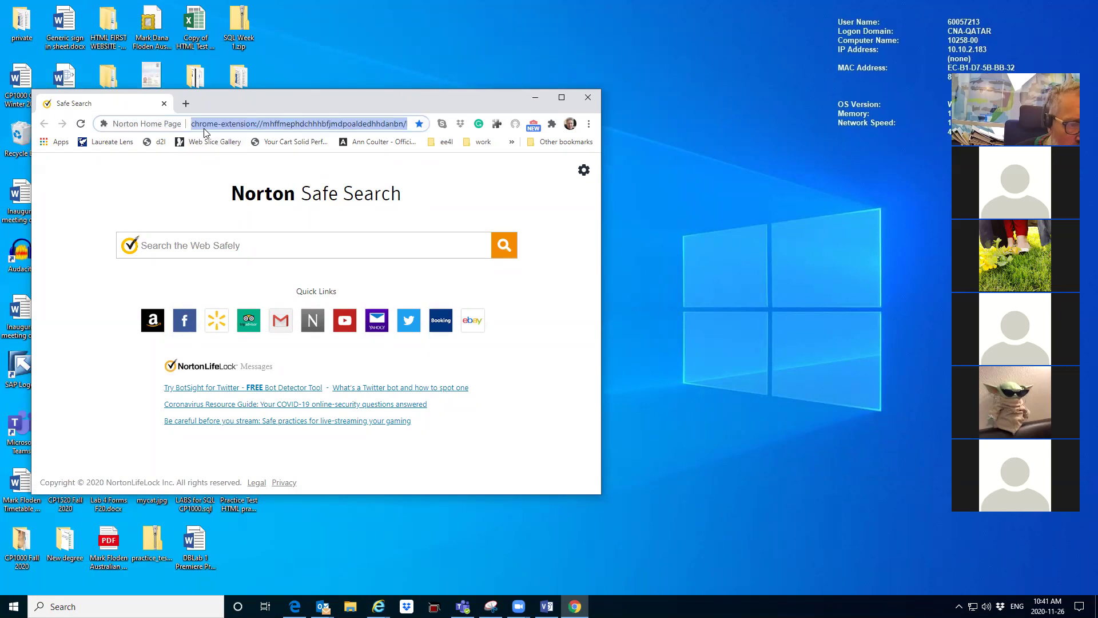
text(d2l)
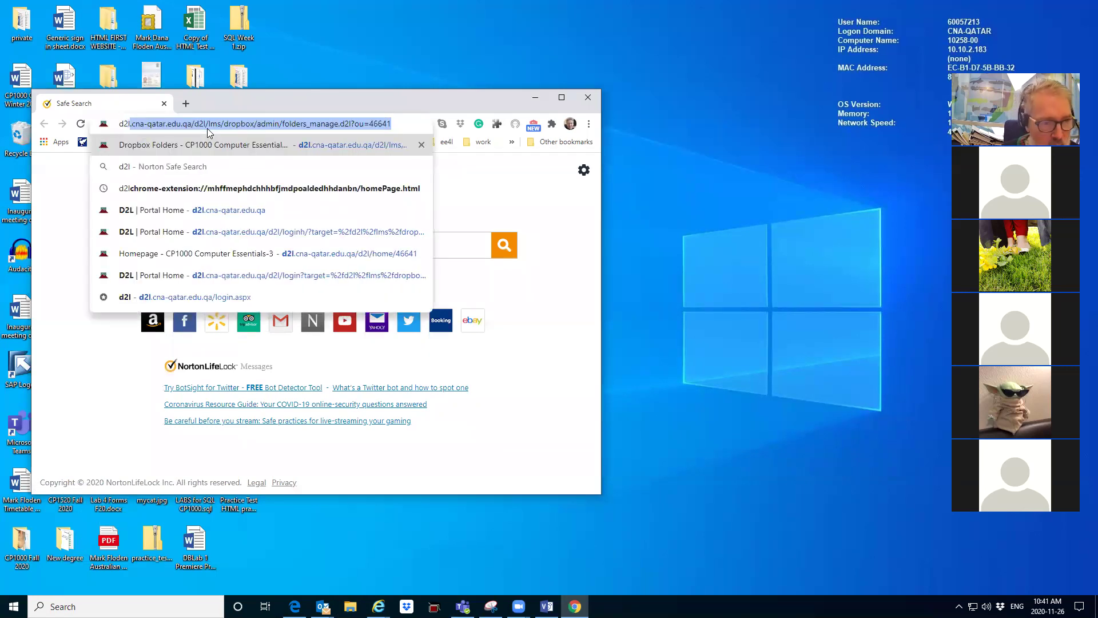
click(159, 211)
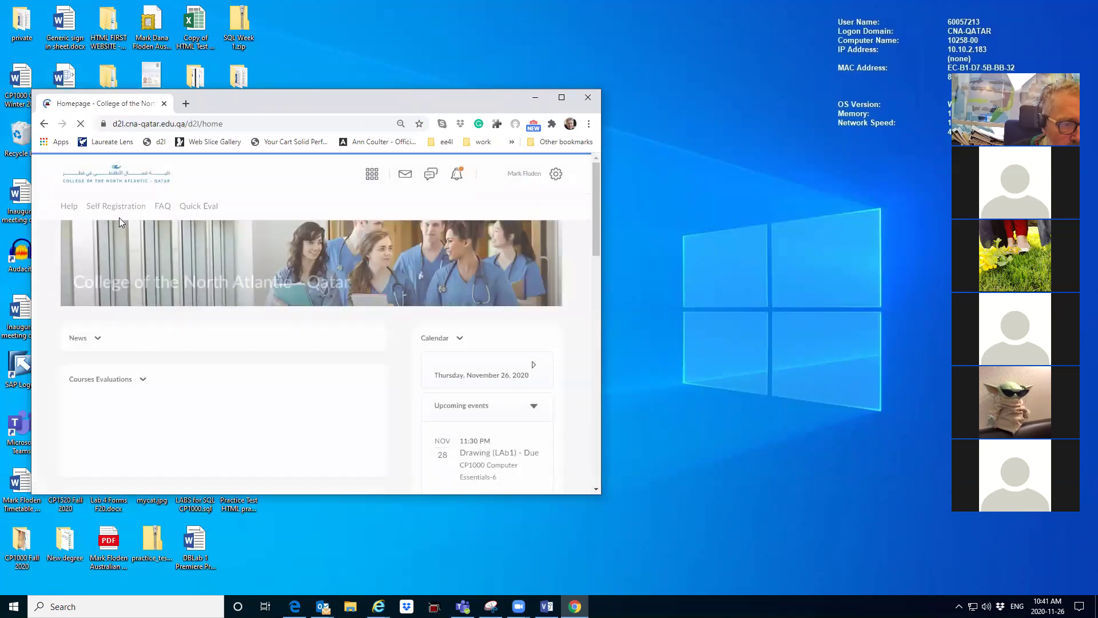
Step: Open the CP1000 Computer Essentials-7 course and its Diagramming Lab 3- Layout page
click(372, 175)
click(290, 256)
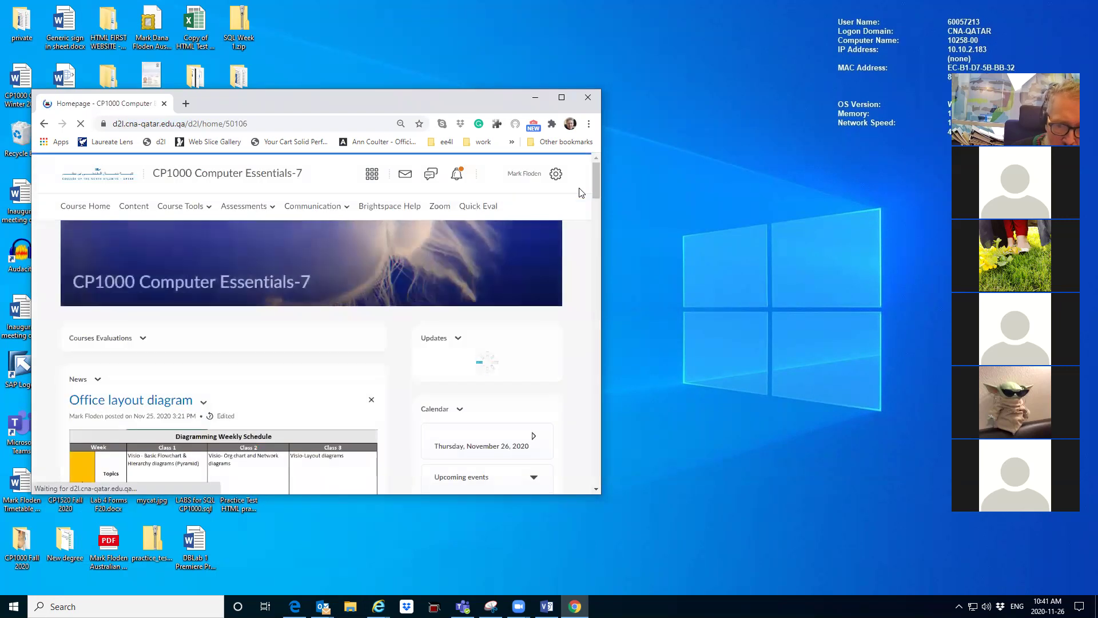
drag(596, 177, 599, 213)
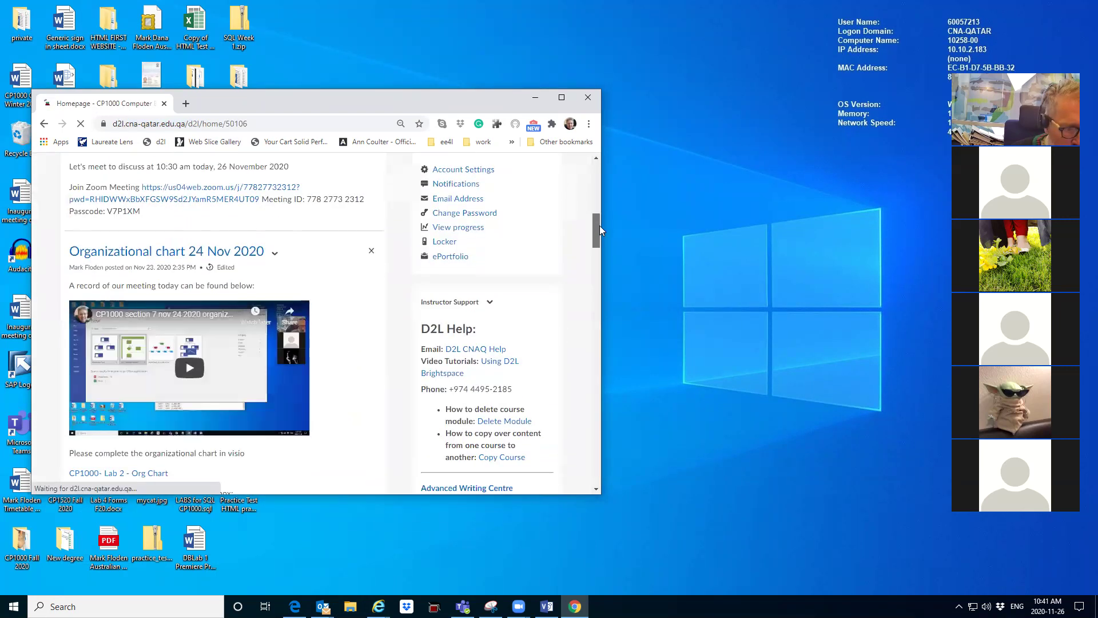
click(107, 231)
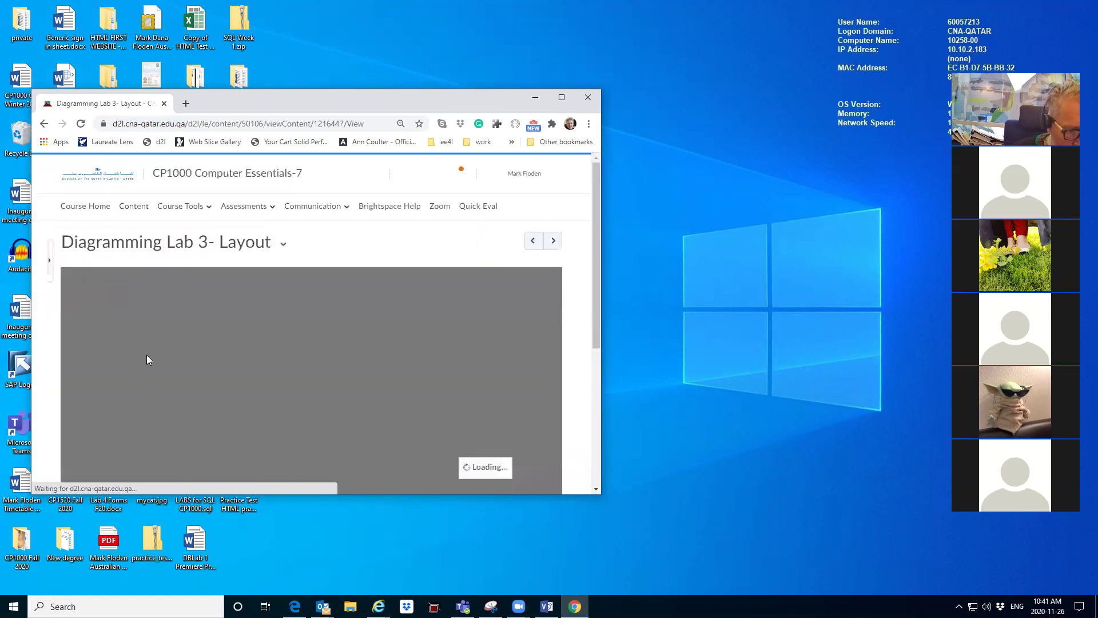
Step: Download the lab's Word document and open it in Word
drag(595, 234, 597, 401)
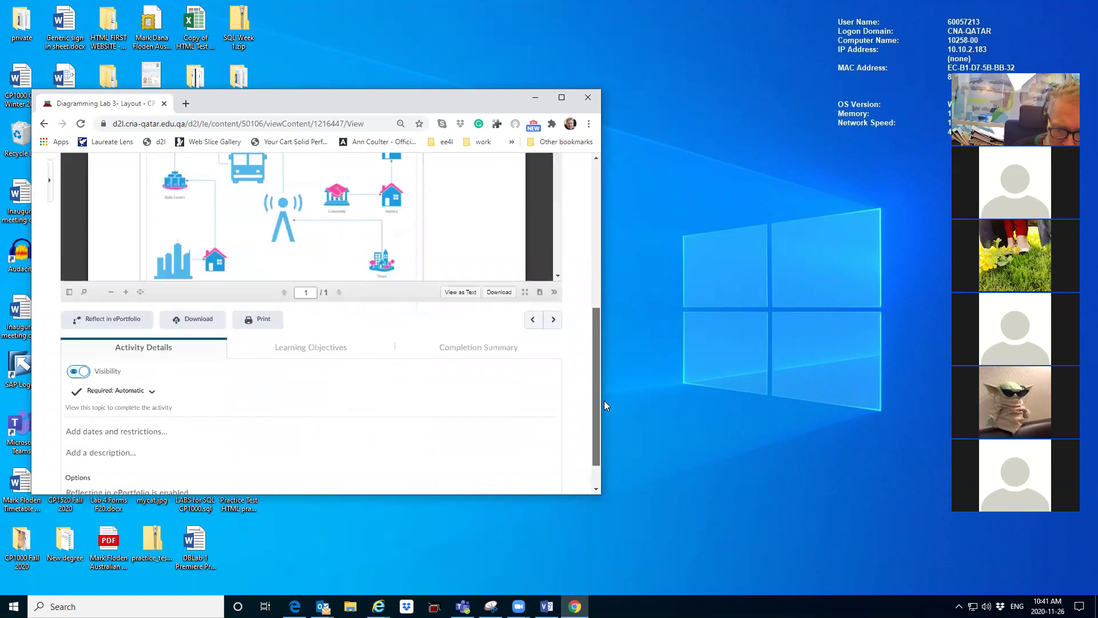
click(190, 280)
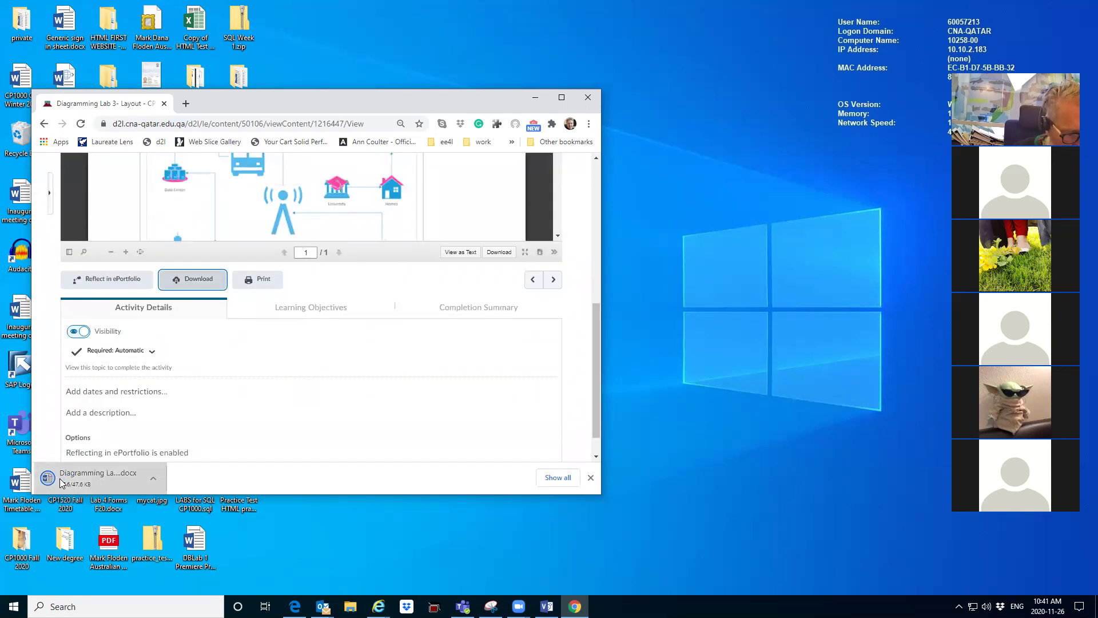
click(61, 482)
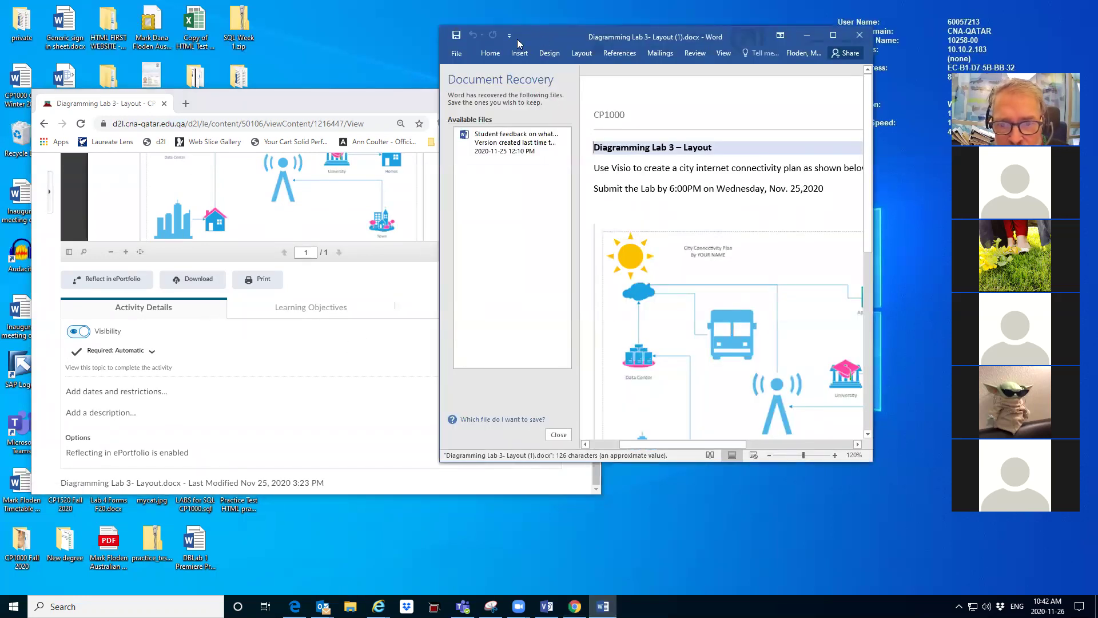
Step: Move the Word window toward the centre and widen it to show the full diagram page
drag(517, 39, 256, 78)
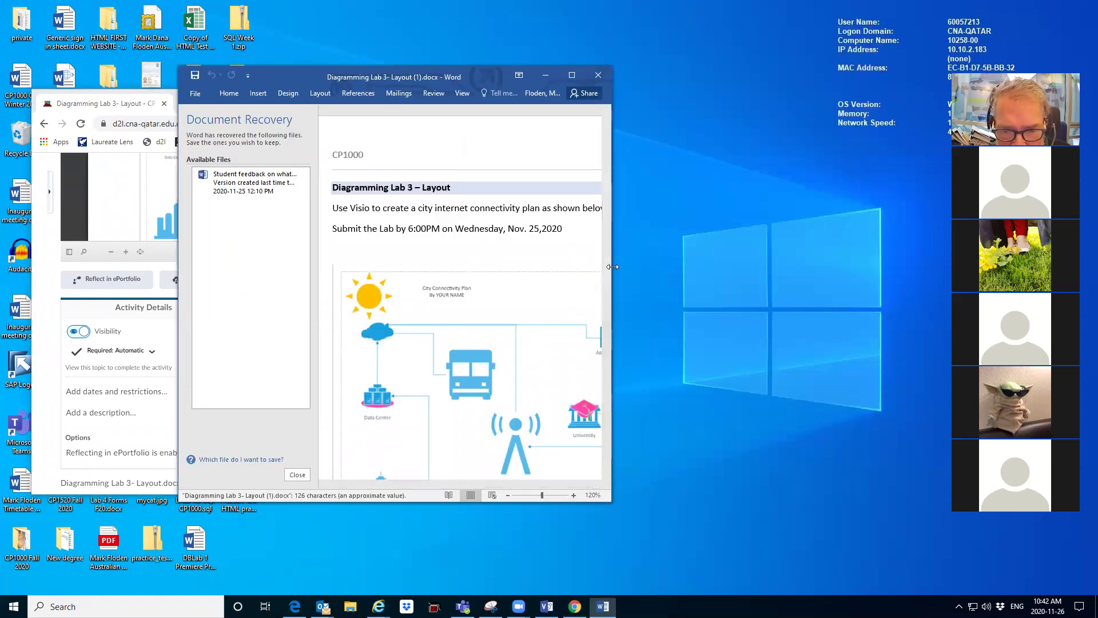
drag(609, 267, 743, 192)
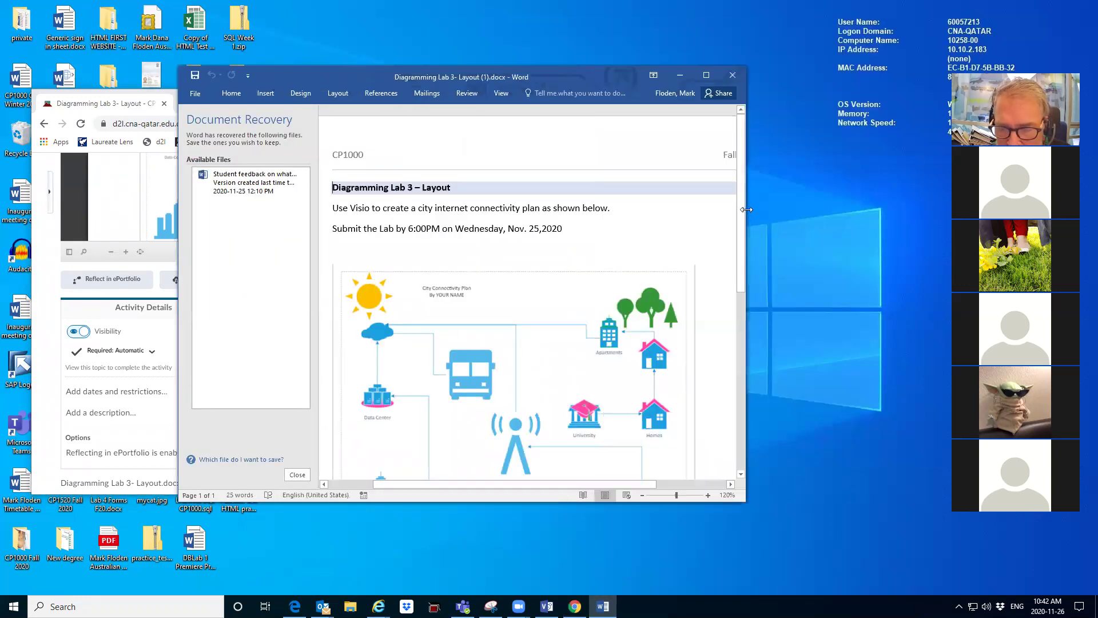
scroll(748, 243, down, 3)
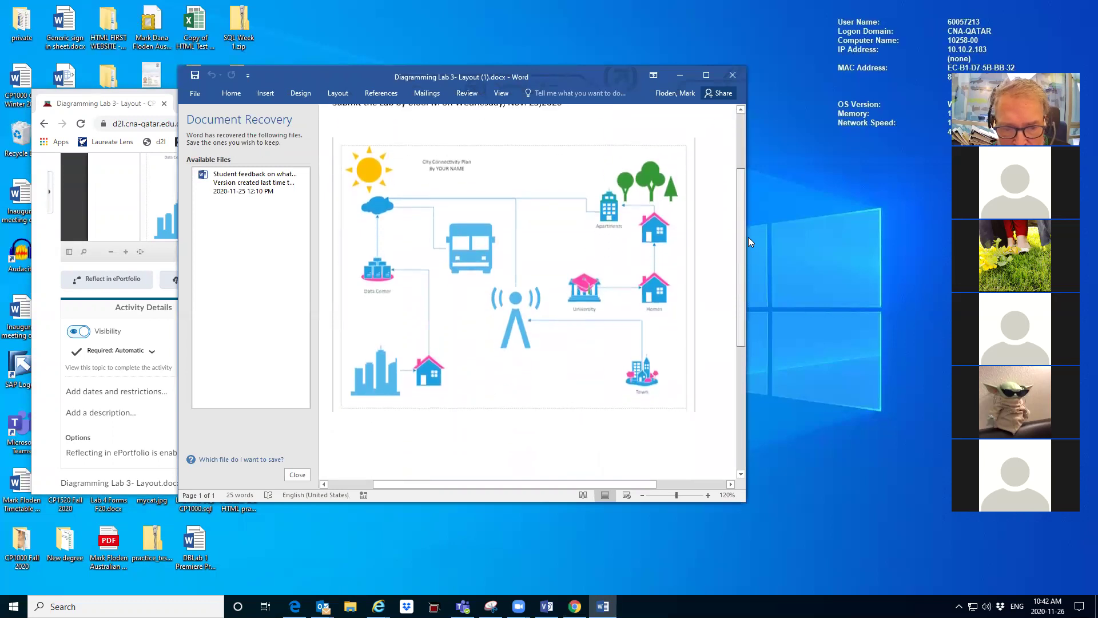
scroll(747, 236, up, 1)
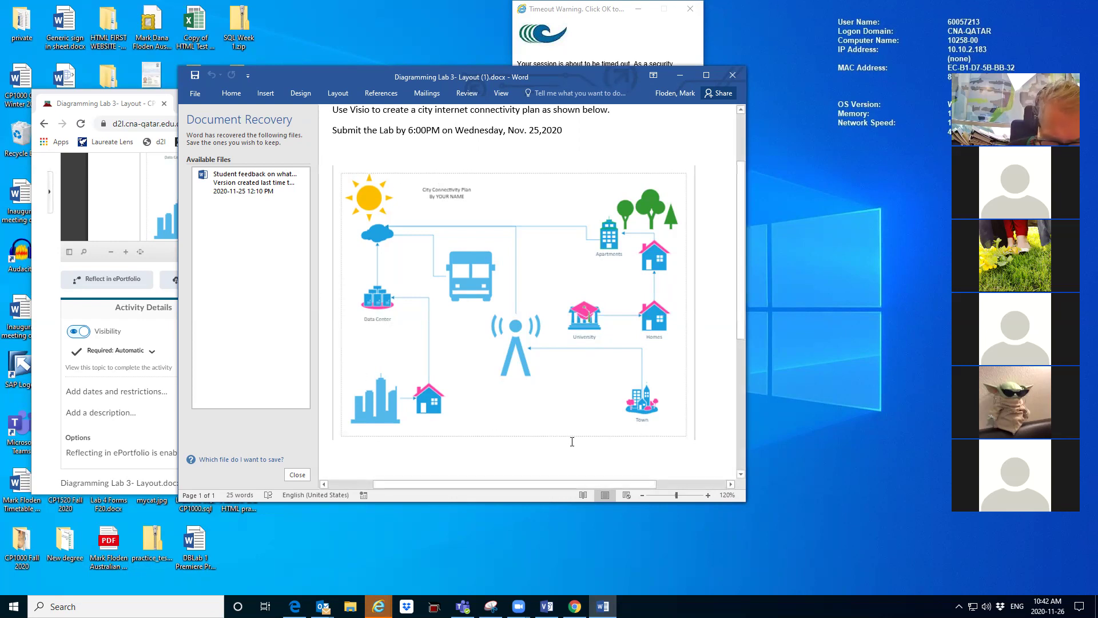
Step: Add the Network and Peripherals stencil from More Shapes, then restore the Visio window to a smaller size
click(547, 606)
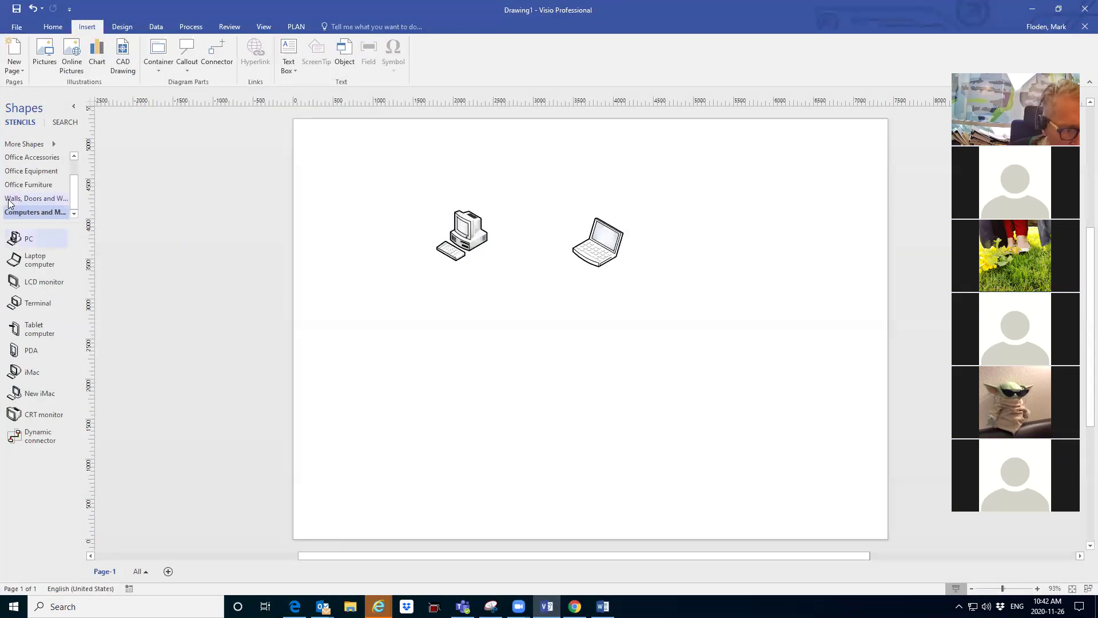
click(30, 145)
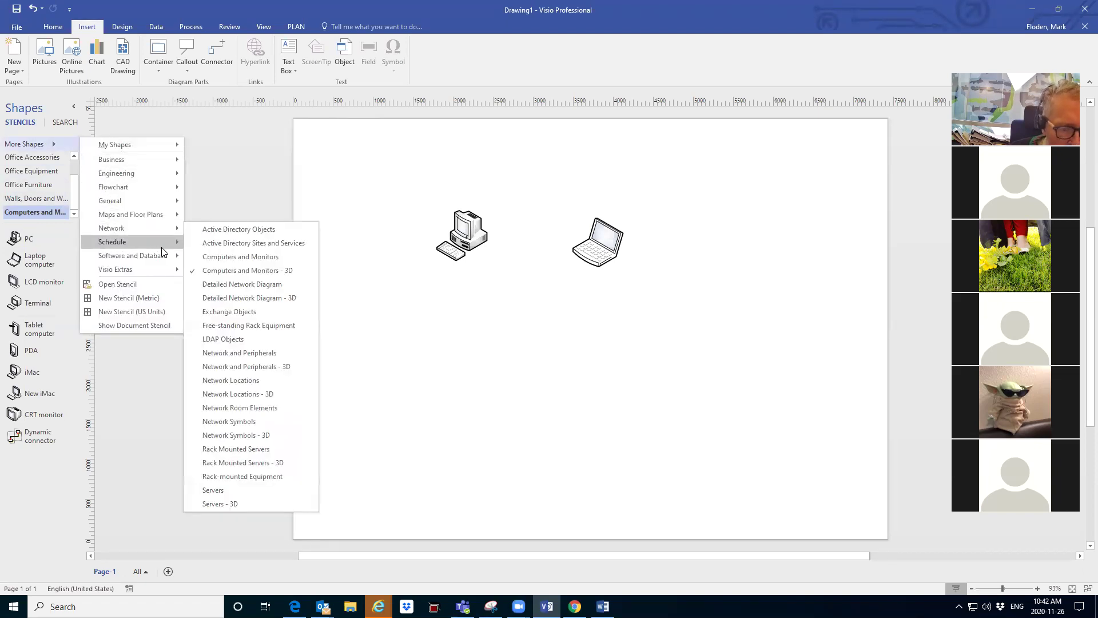
mouse_move(112, 228)
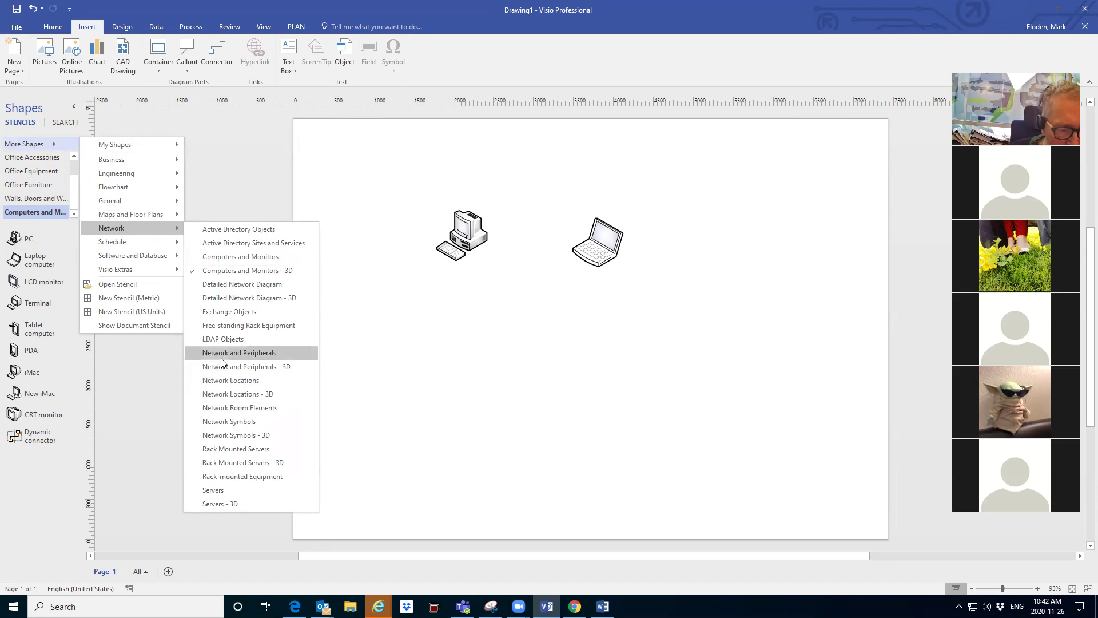
click(222, 357)
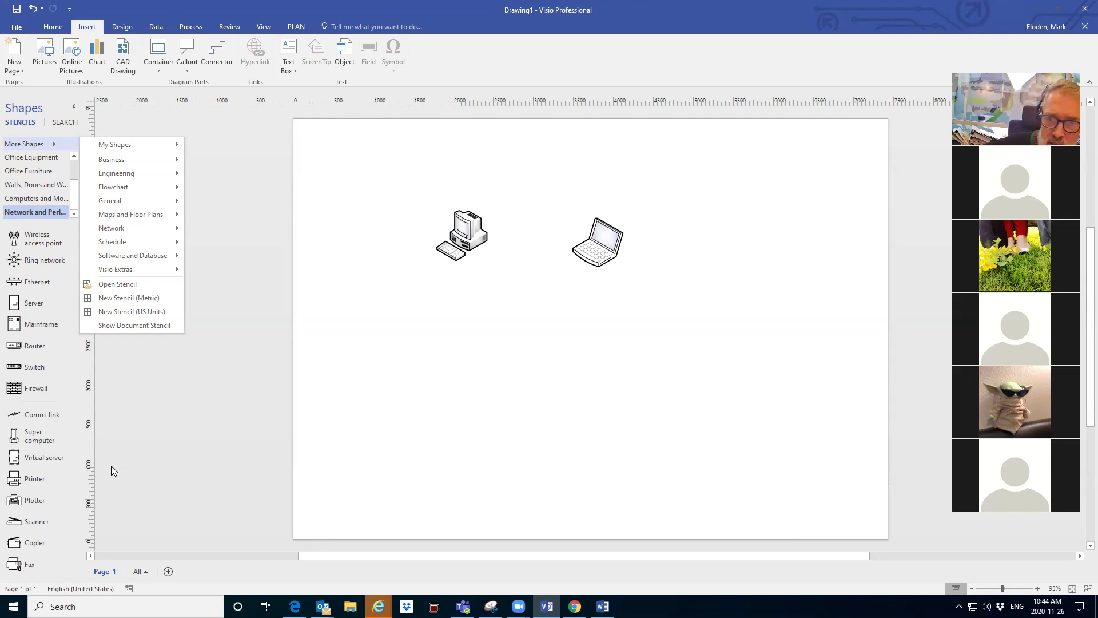
key(Escape)
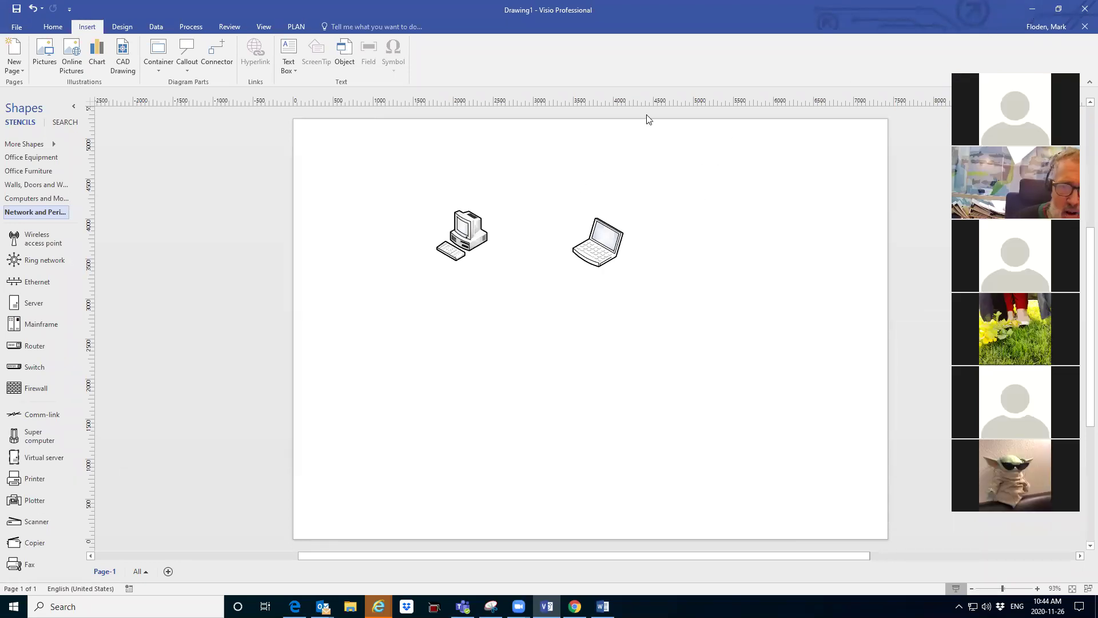
click(1058, 9)
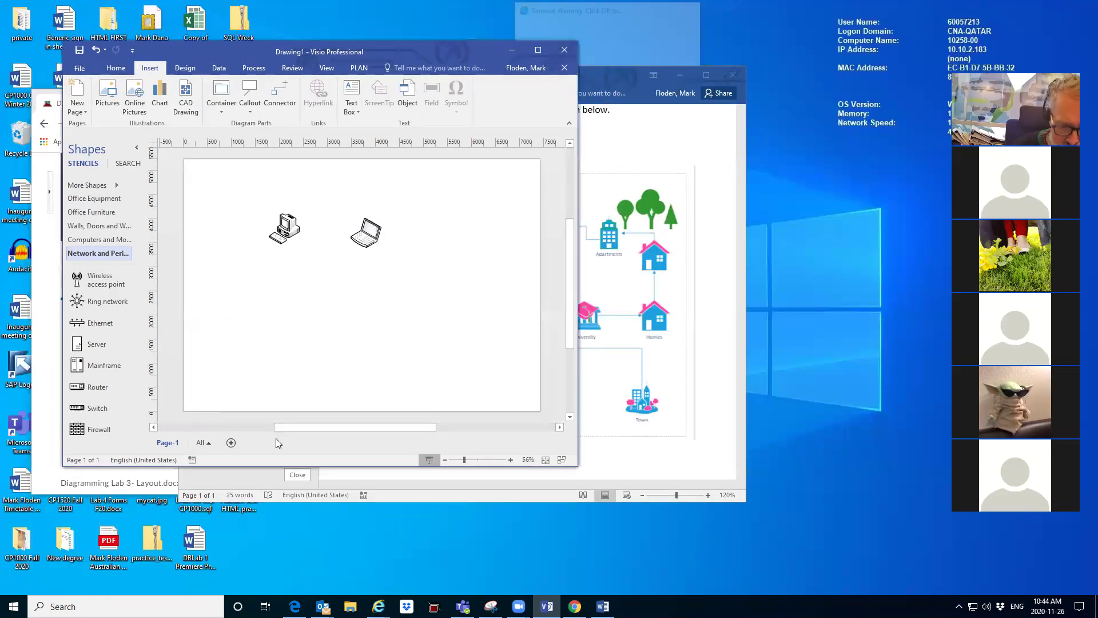
Step: Go to office.com in a new browser tab over the D2L page
click(573, 606)
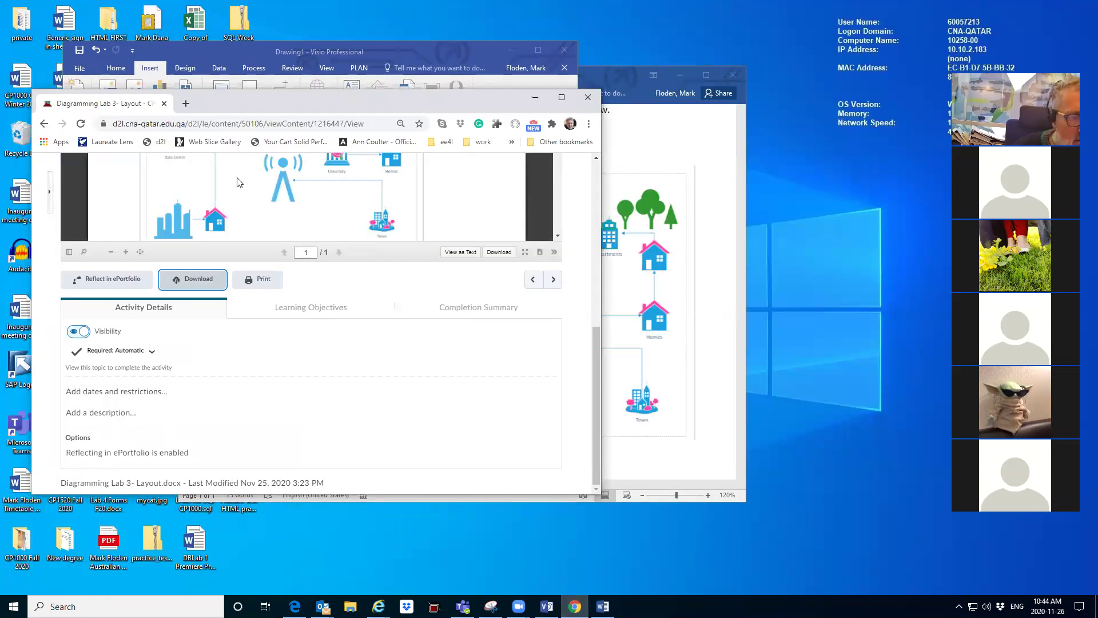
click(183, 102)
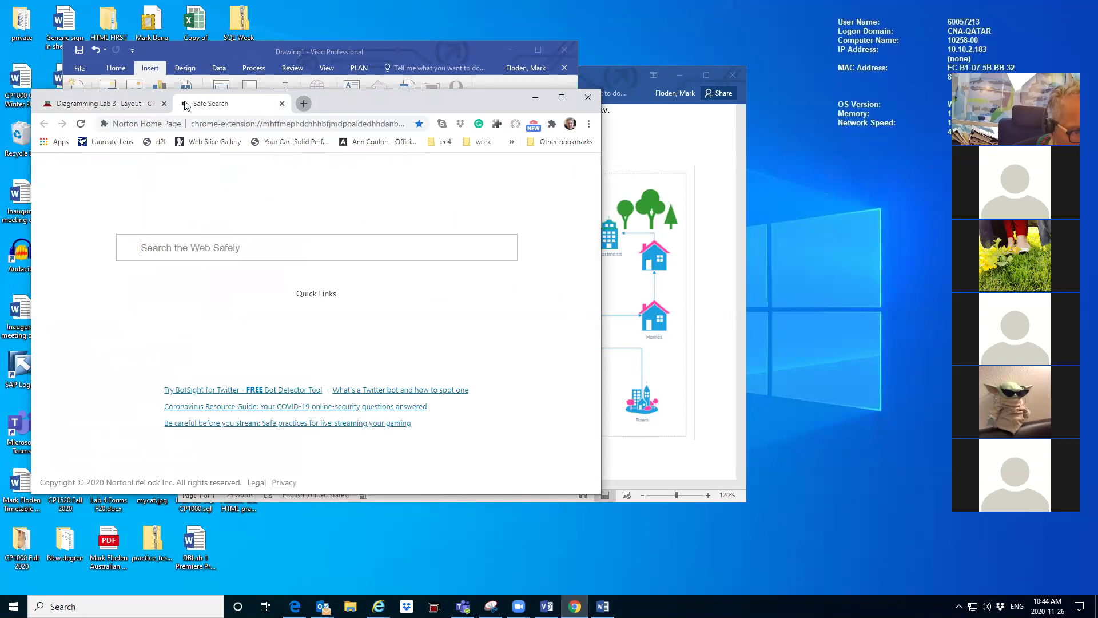
click(205, 125)
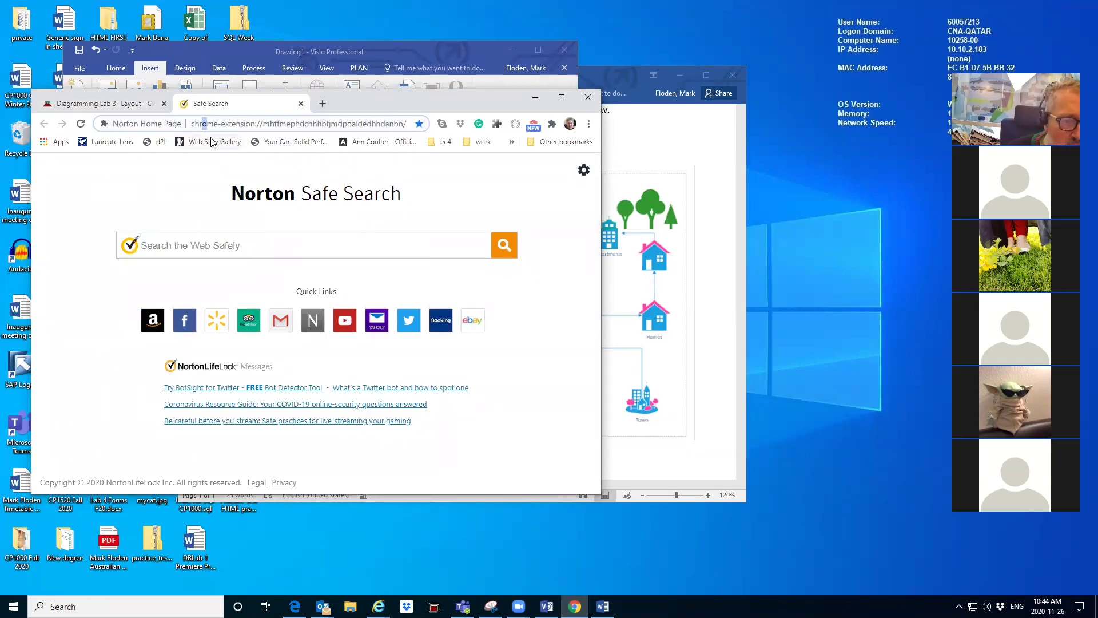
mouse_move(192, 124)
mouse_down()
mouse_move(311, 104)
mouse_move(464, 106)
mouse_up()
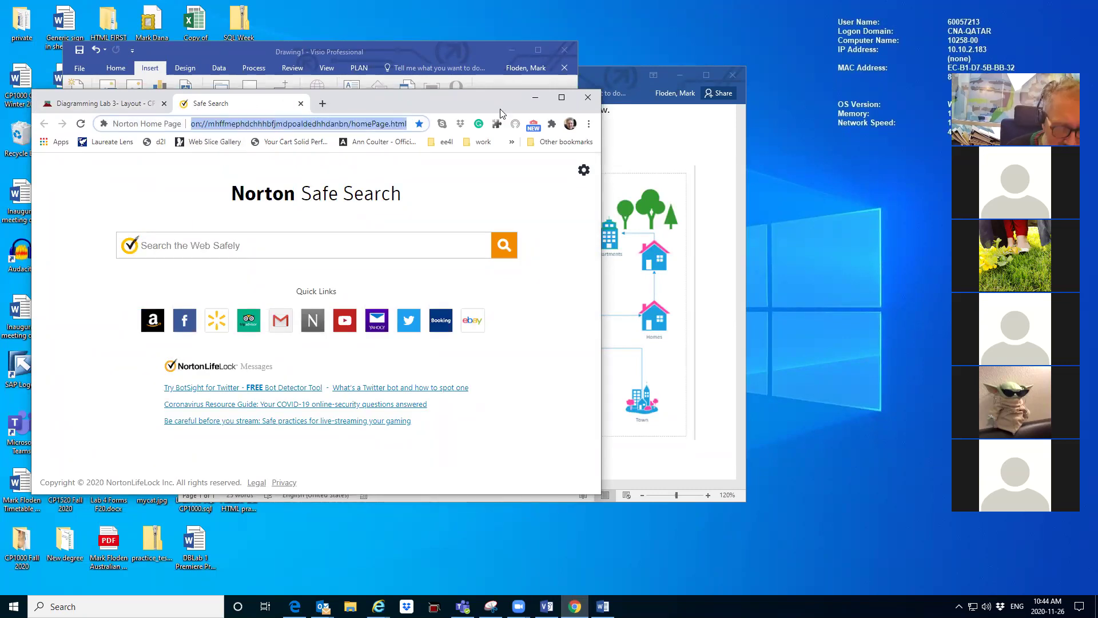
text(office.com)
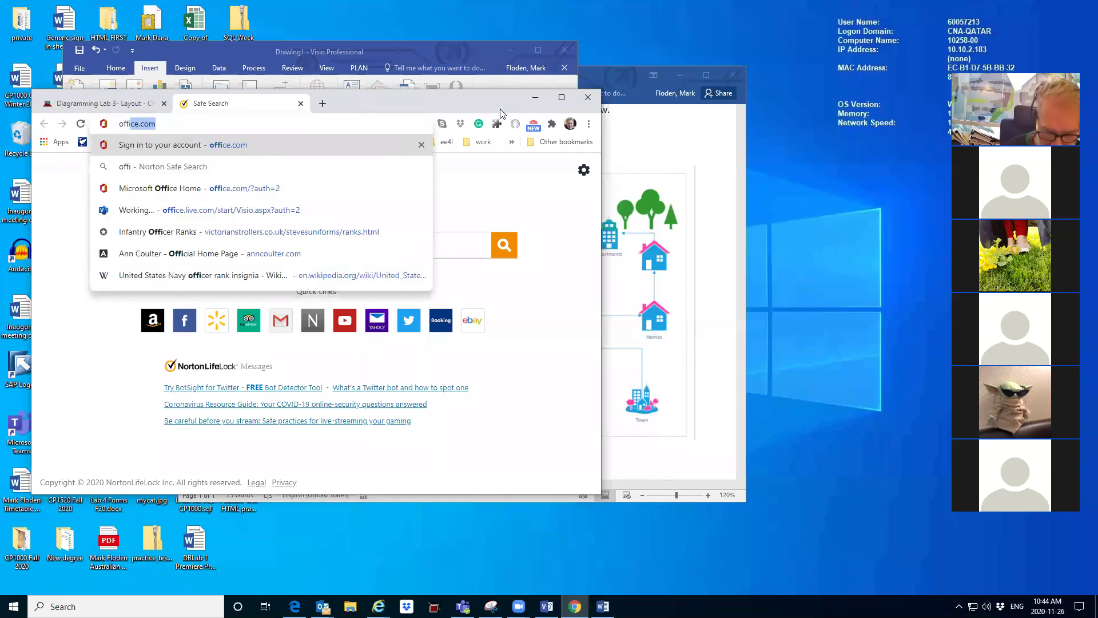
key(Return)
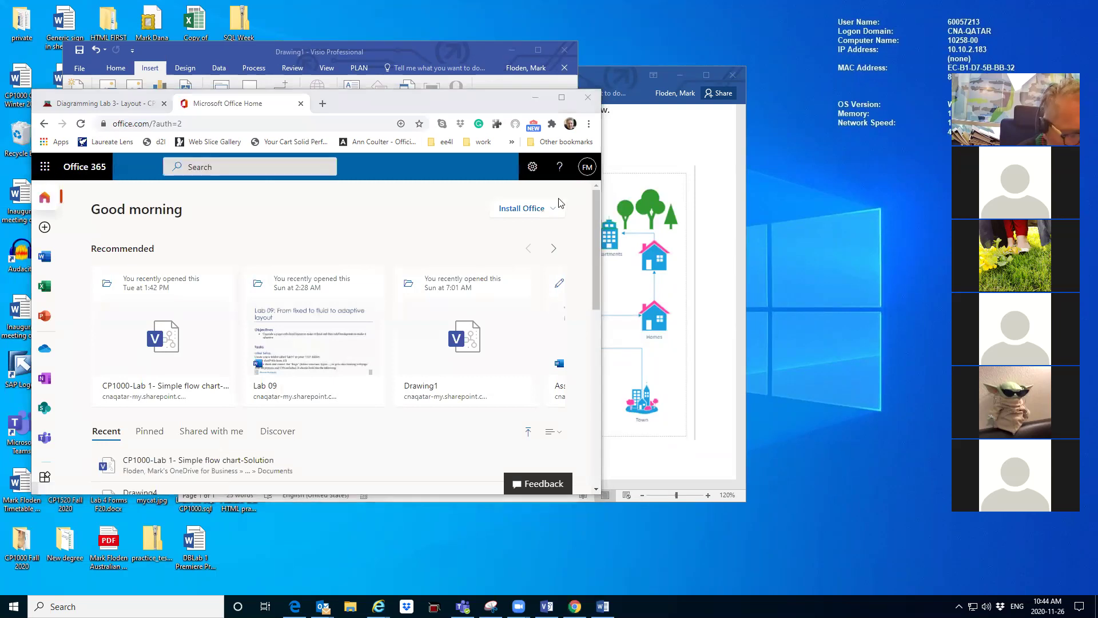
Step: Search Office 365 for Visio and show the app launcher's list of Office apps
click(223, 168)
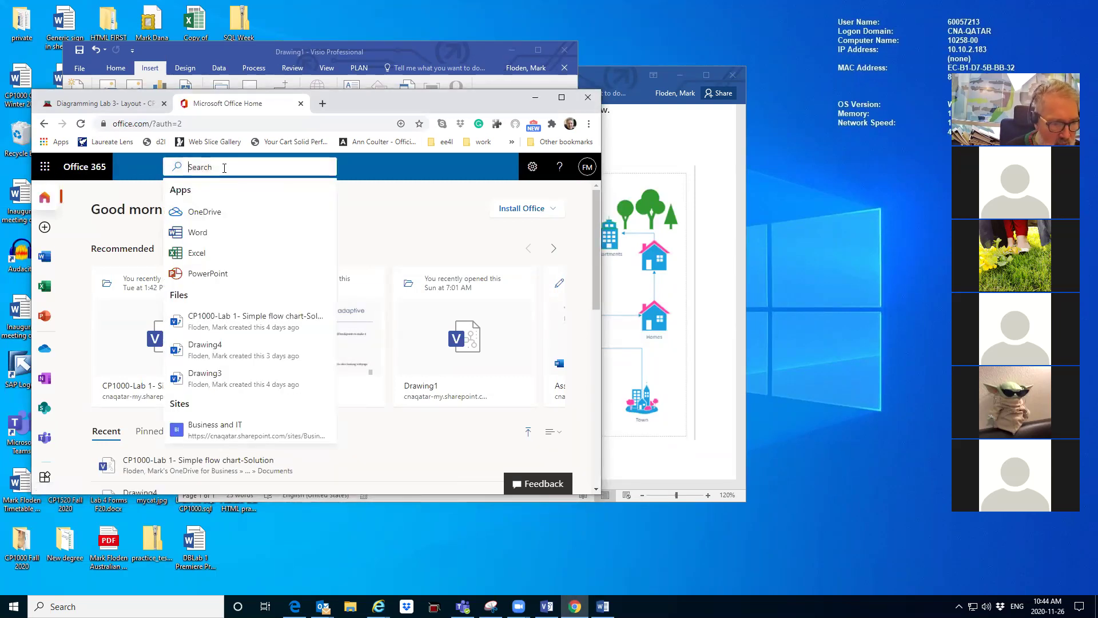
text(vi)
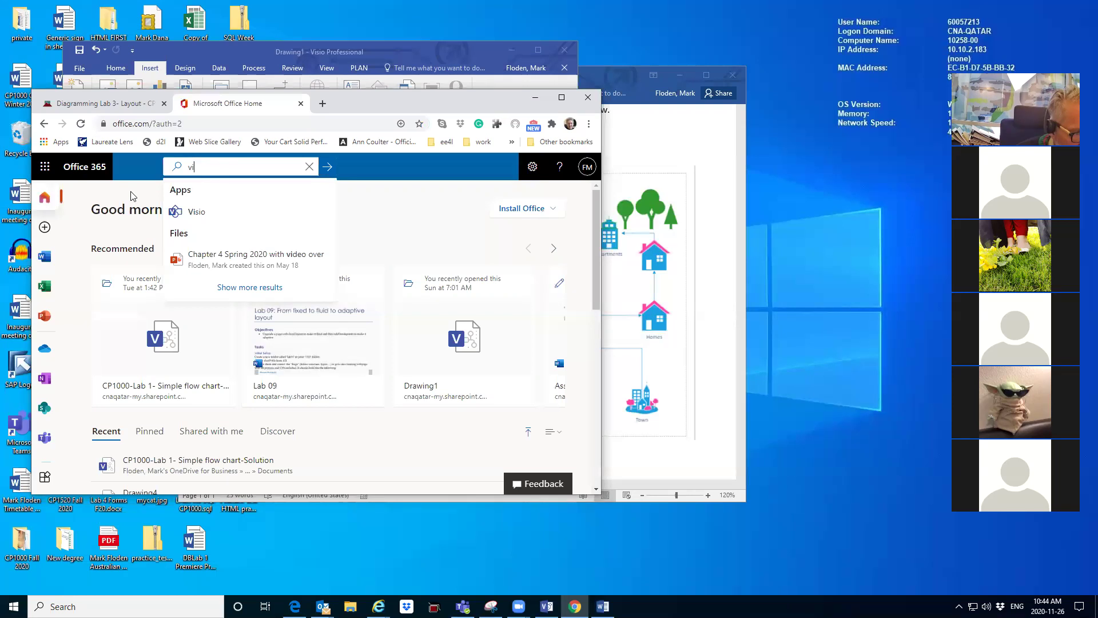
drag(598, 213, 598, 361)
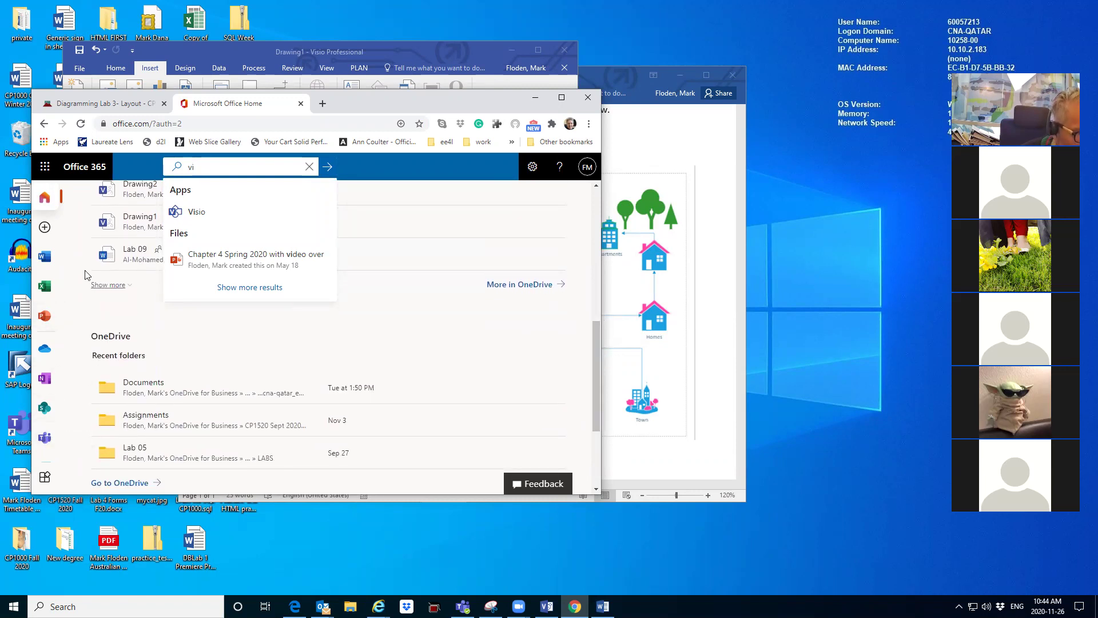
click(44, 166)
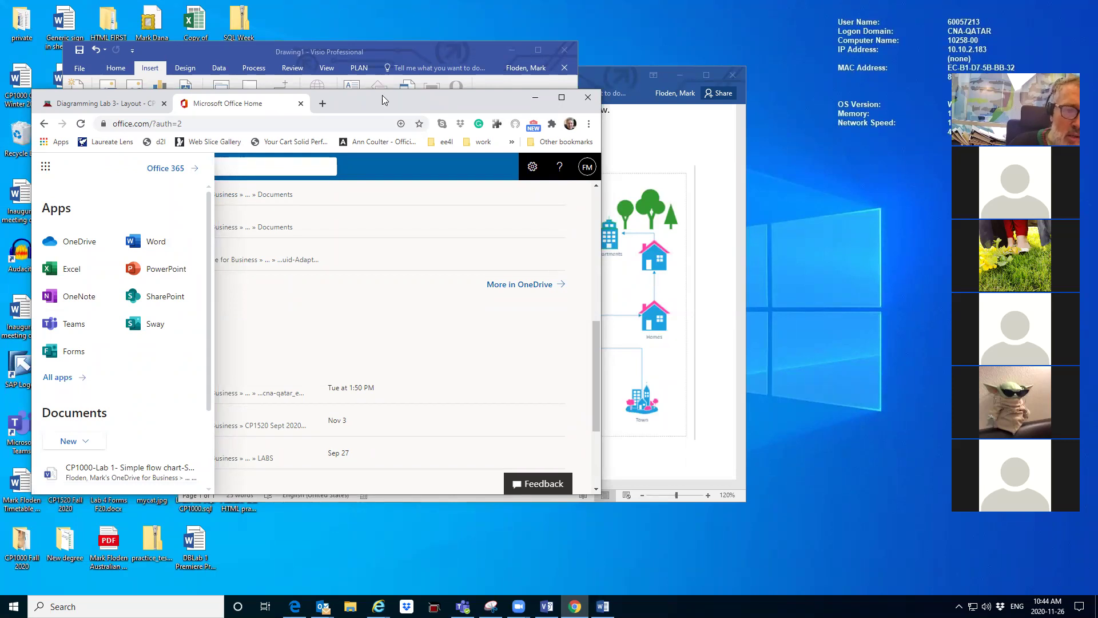
Step: Search the web for 'download visio' in a new tab, then bring the Visio drawing back to the front
click(324, 104)
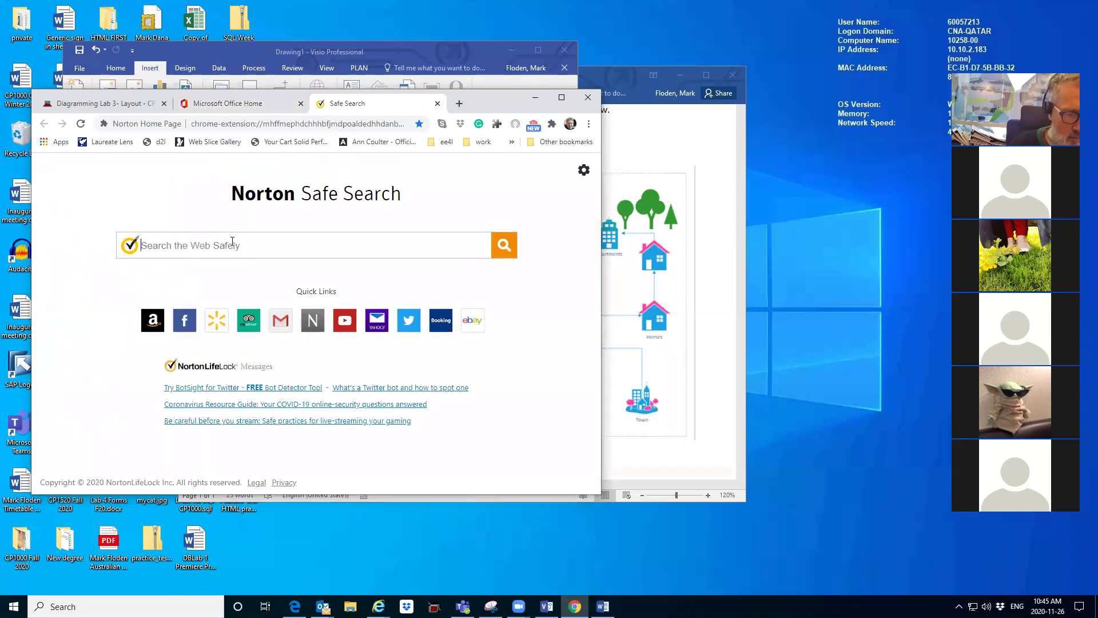
text(down)
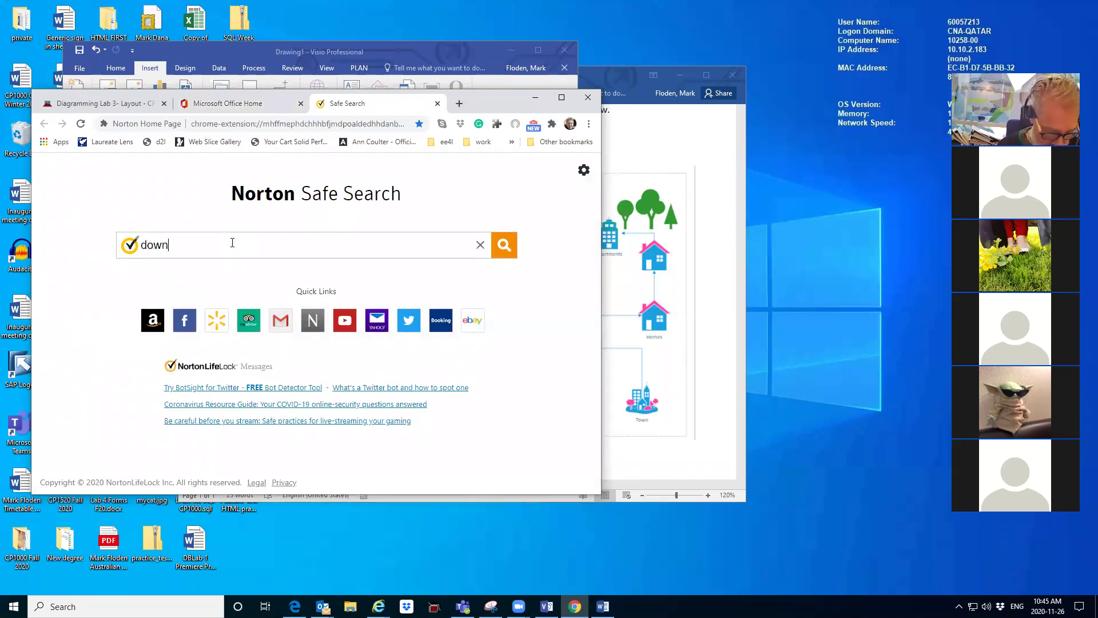
text(load viso)
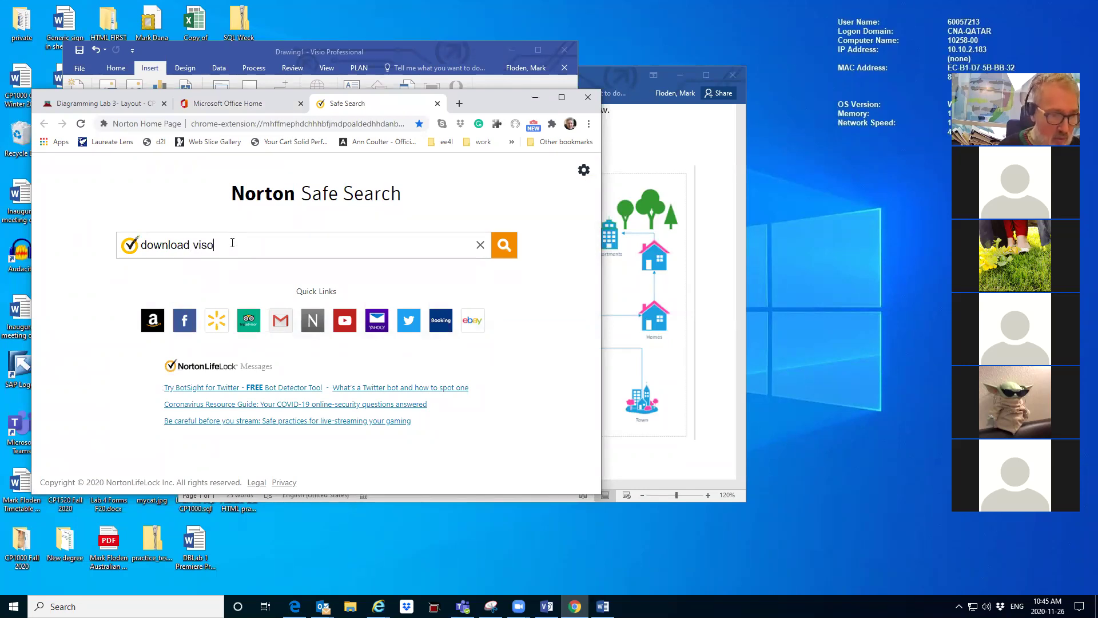
key(BackSpace)
text(io)
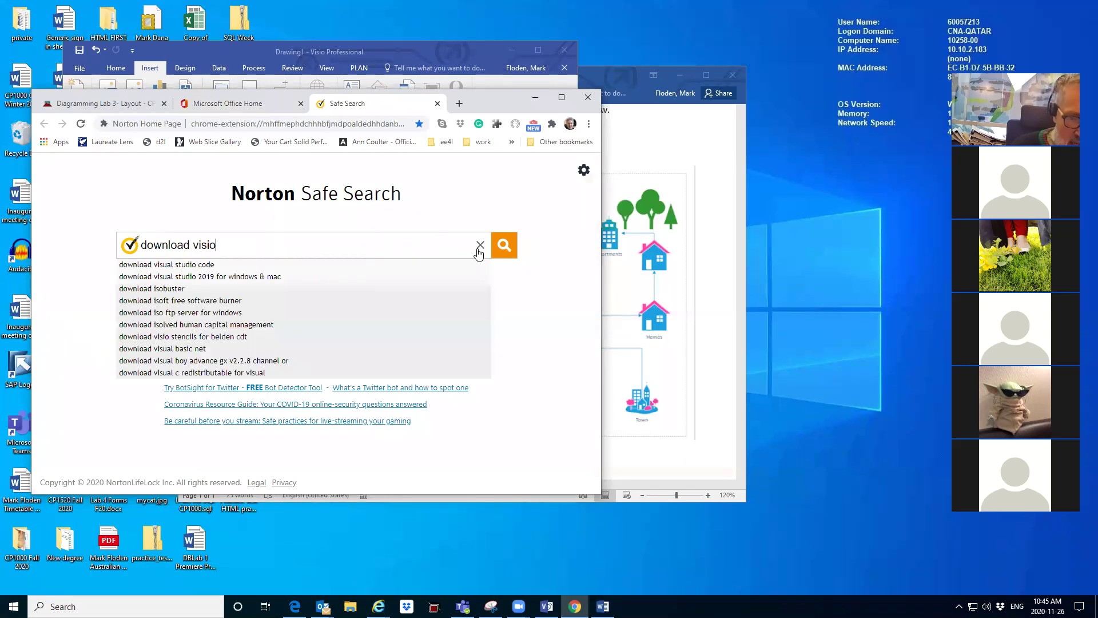
key(Return)
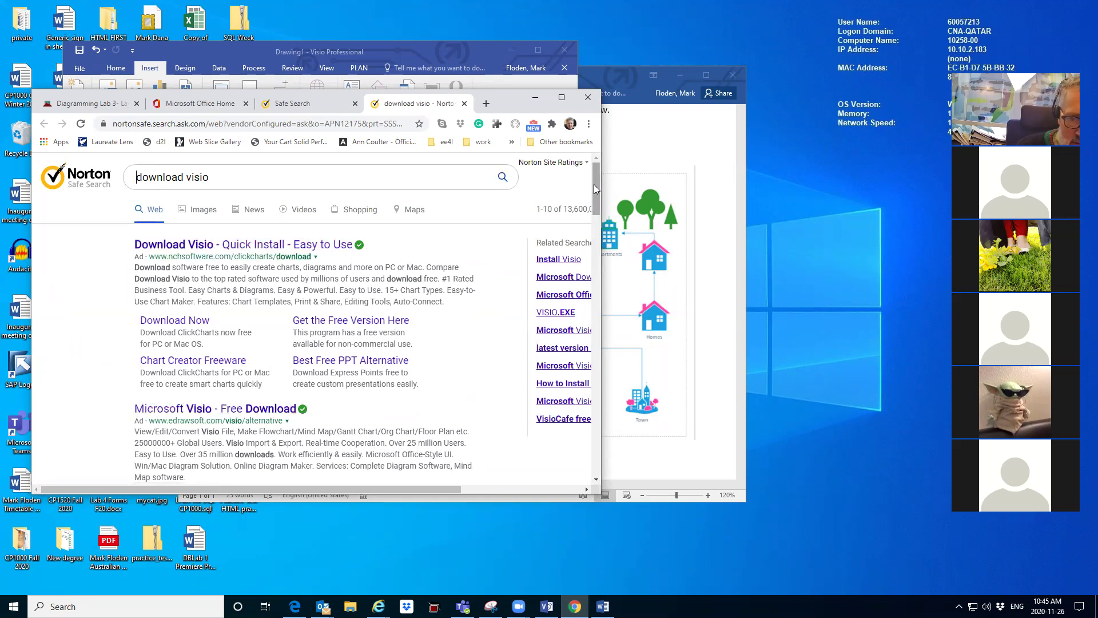
mouse_move(594, 184)
mouse_down()
mouse_move(622, 285)
mouse_move(626, 367)
mouse_up()
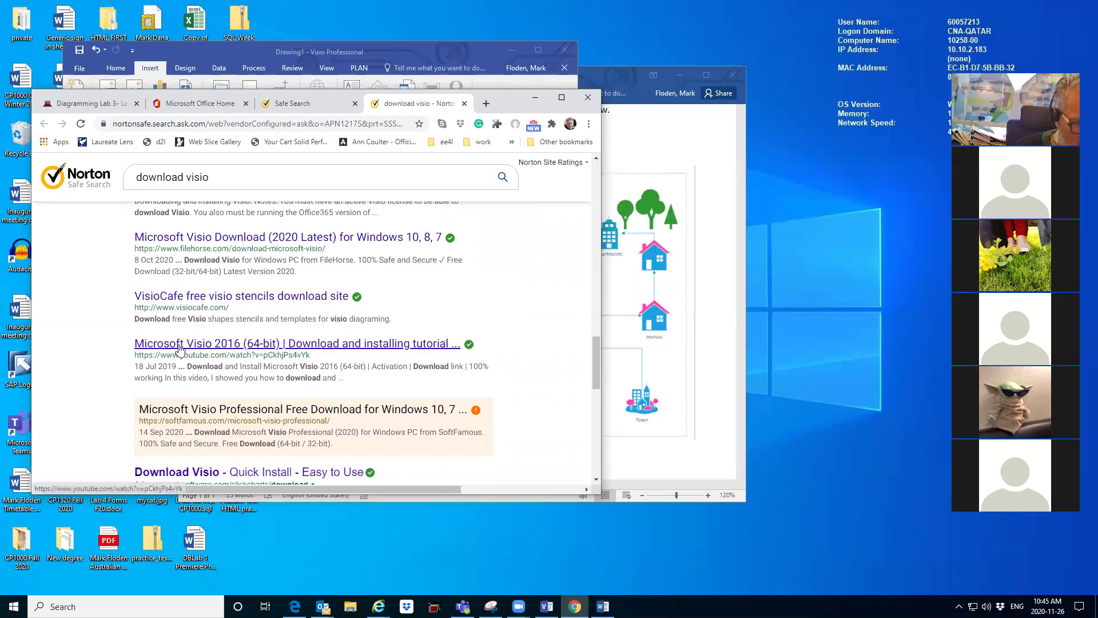
drag(595, 350, 589, 390)
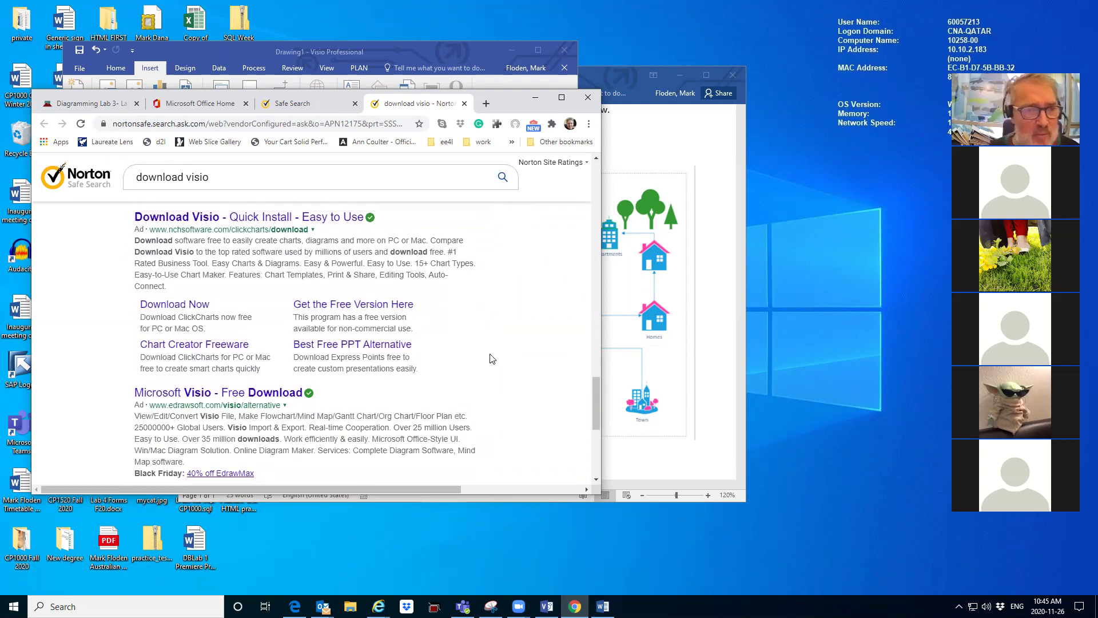
click(549, 82)
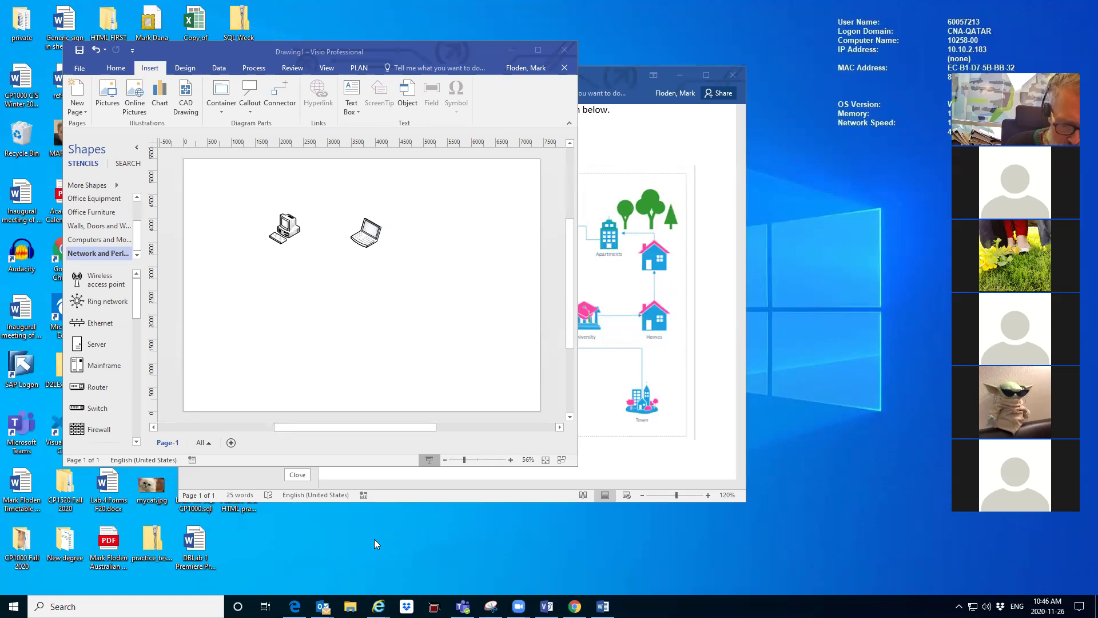
Step: Return to the Microsoft Office Home tab and list all available Office 365 apps
click(574, 606)
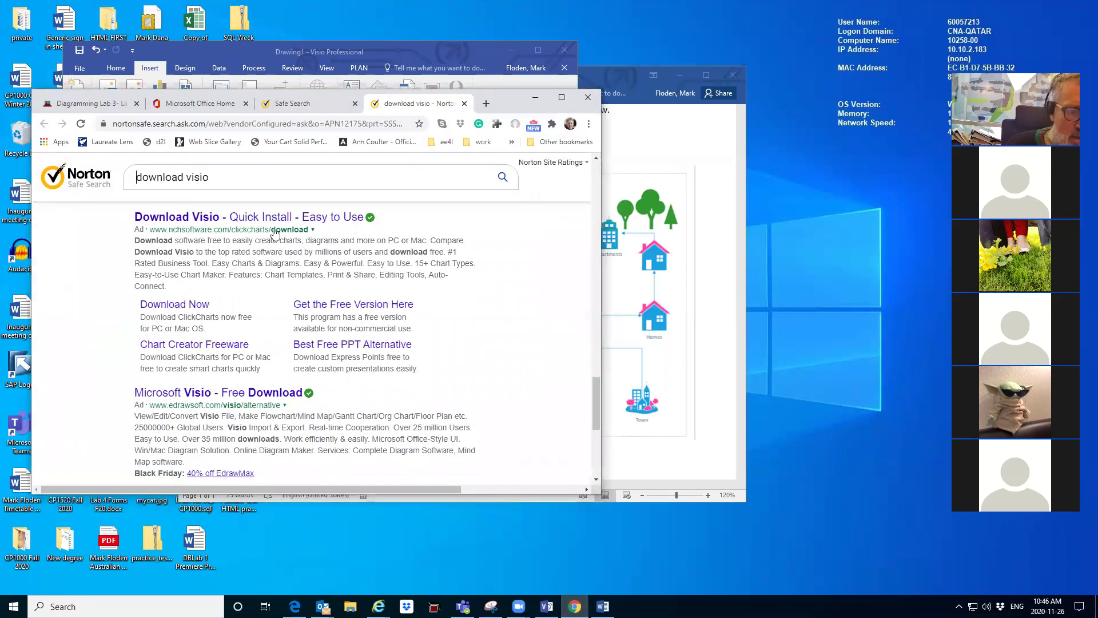
click(245, 174)
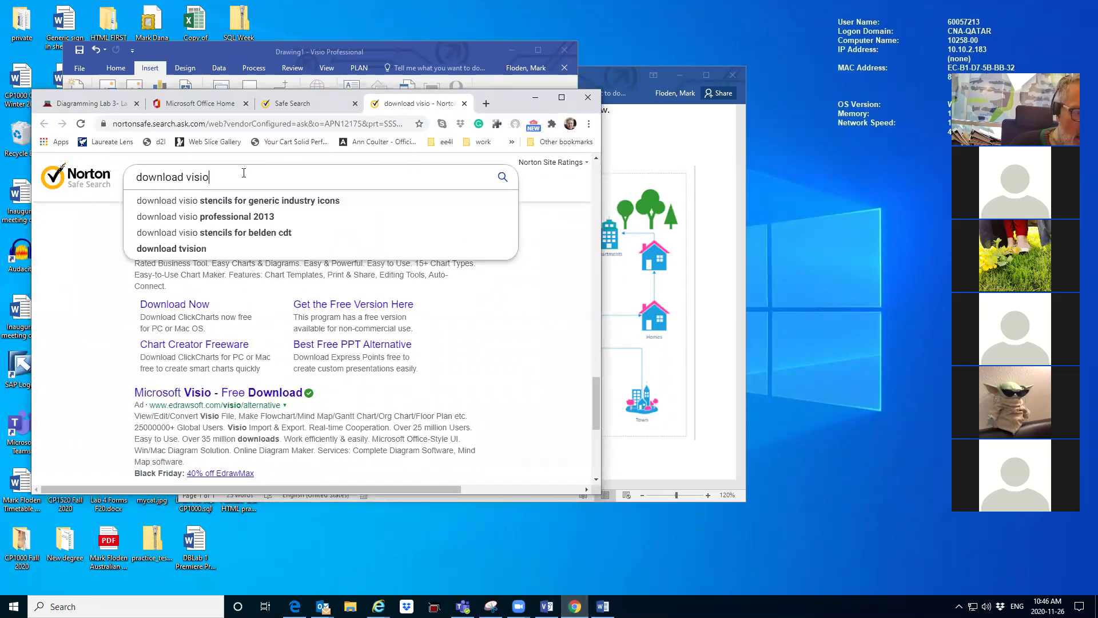
click(197, 103)
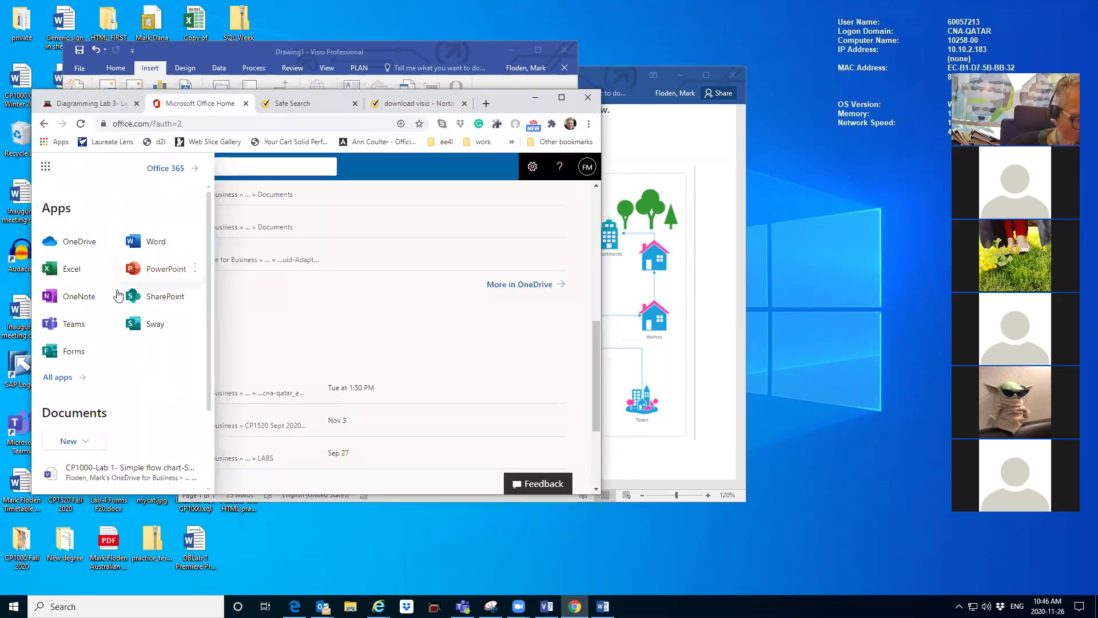
click(57, 376)
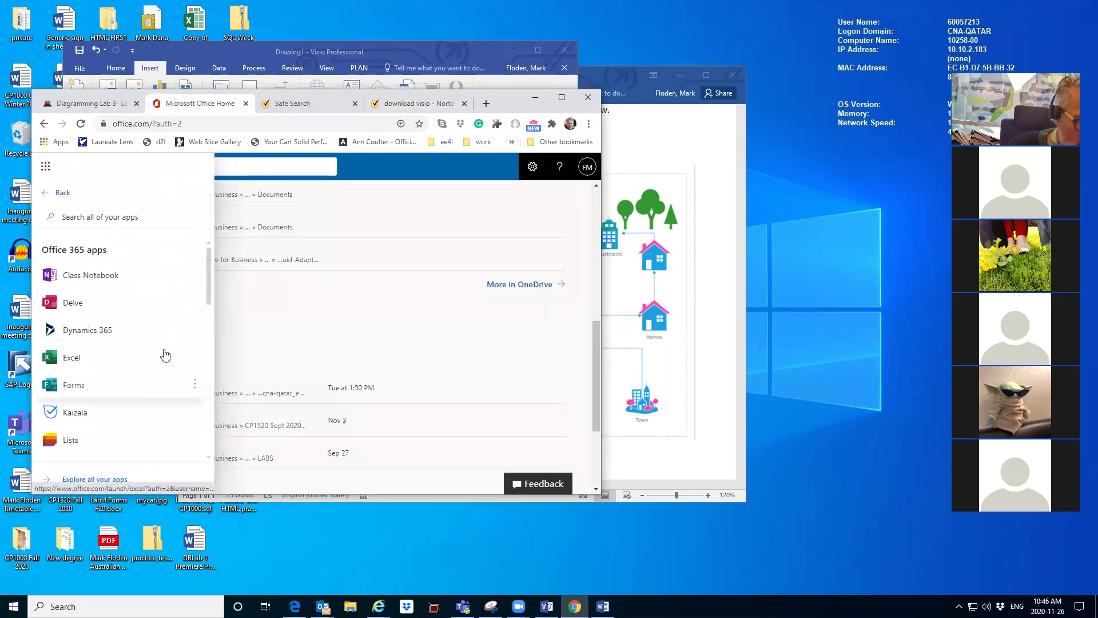
mouse_move(207, 272)
mouse_down()
mouse_move(234, 427)
mouse_move(210, 261)
mouse_move(233, 392)
mouse_up()
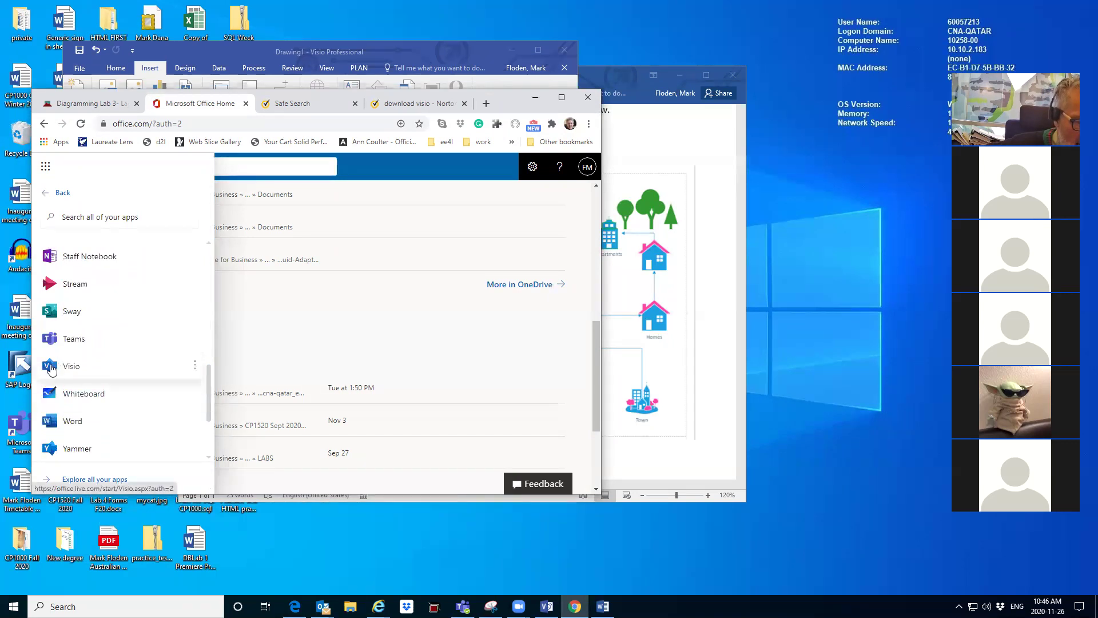
mouse_move(120, 366)
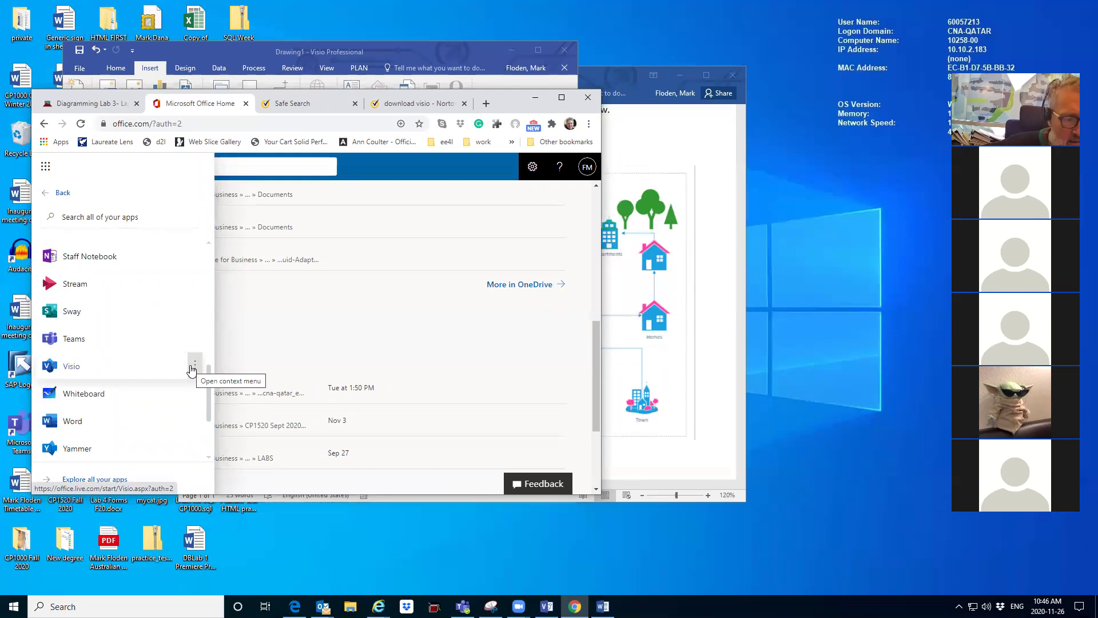
Step: Launch Visio for the web from the app list, reaching its start page
click(193, 367)
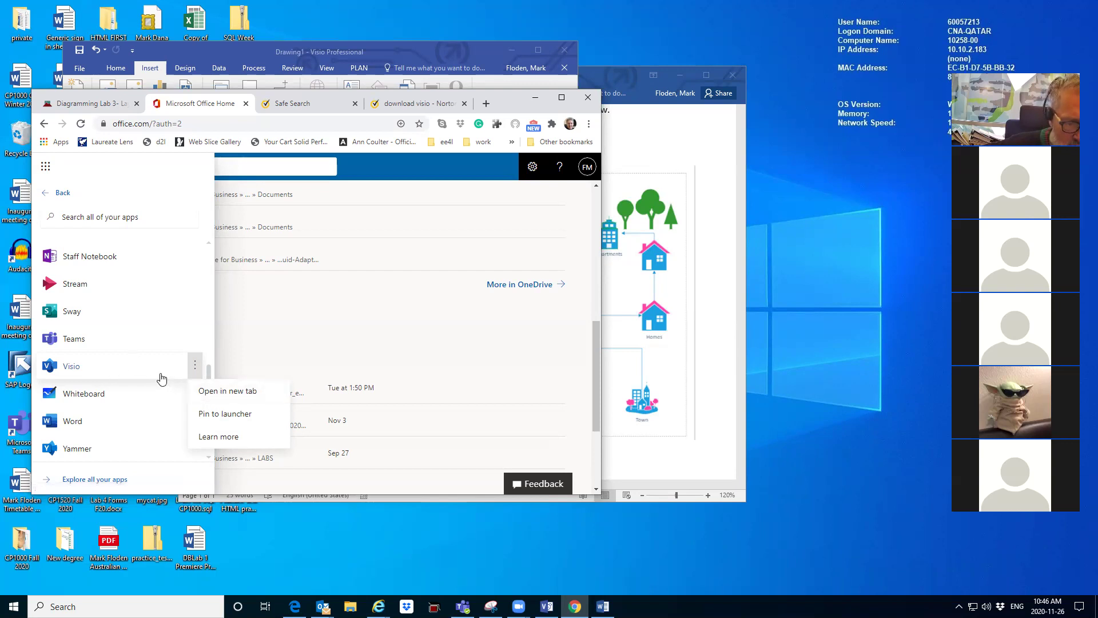
click(79, 367)
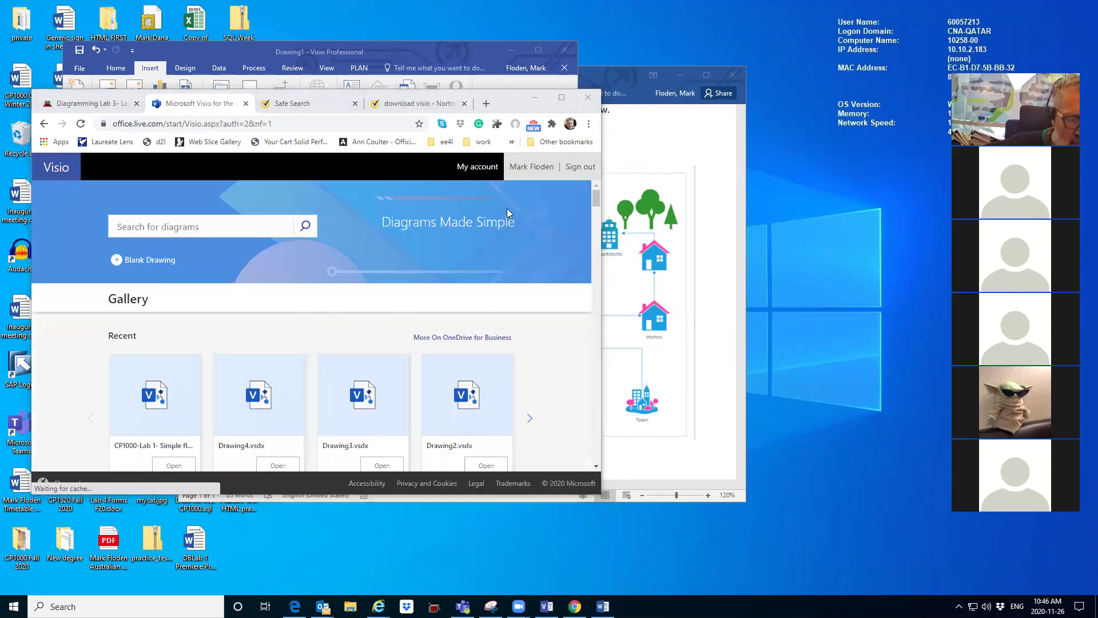
drag(593, 199, 611, 237)
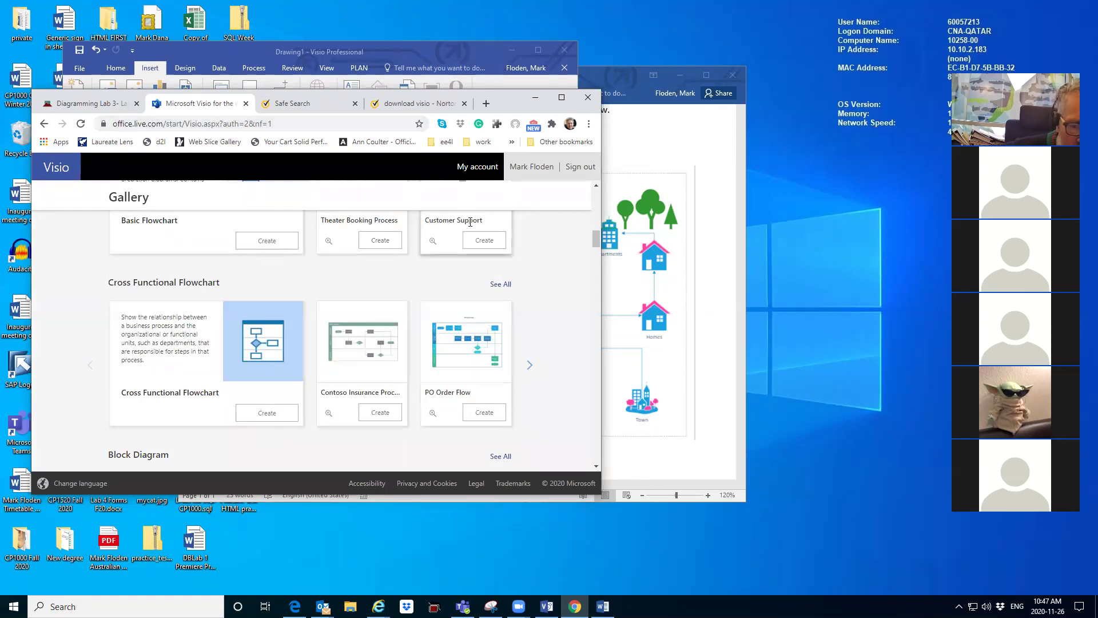
drag(597, 240, 599, 203)
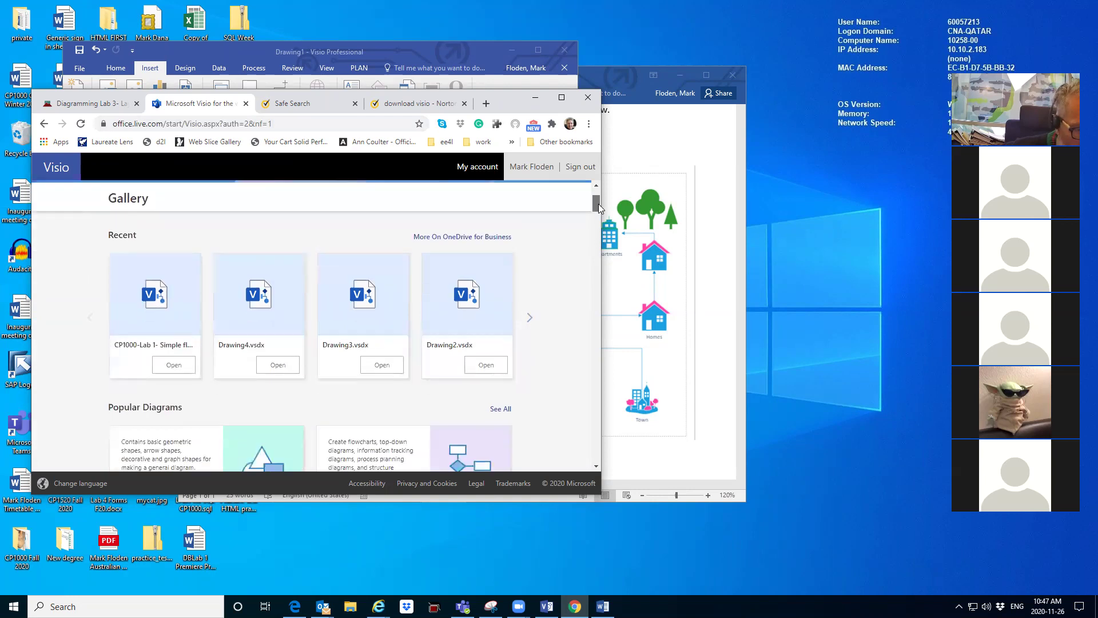
Step: Open the most recent drawing, the CP1000 Lab 1 flow chart
click(173, 366)
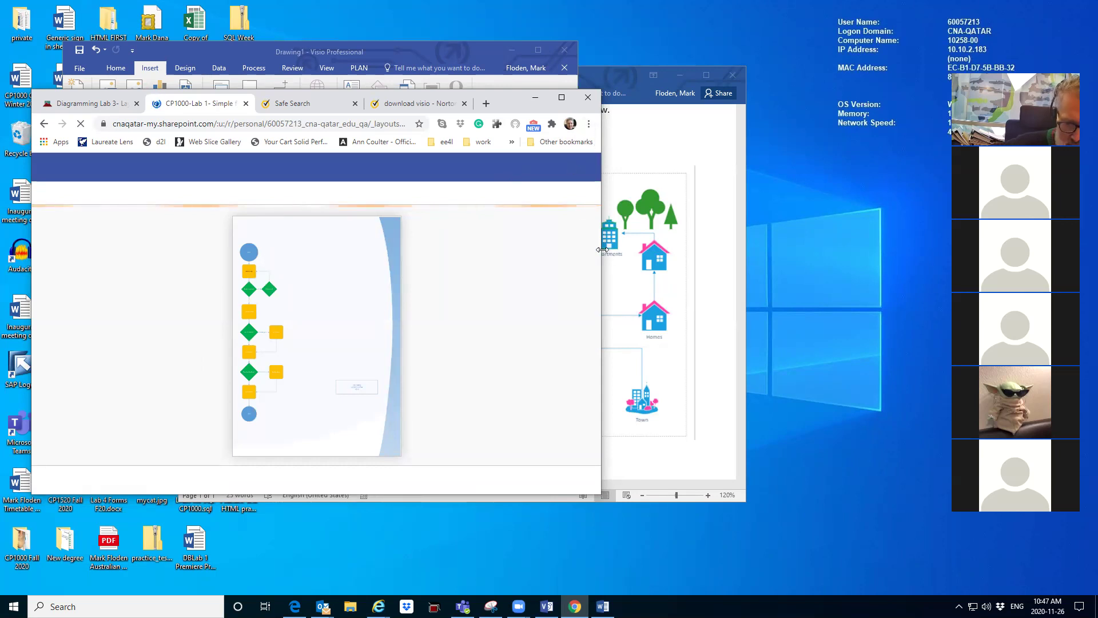
Step: Resize the browser window to fit the diagram and peek at the Edit Diagram options
drag(600, 249, 782, 249)
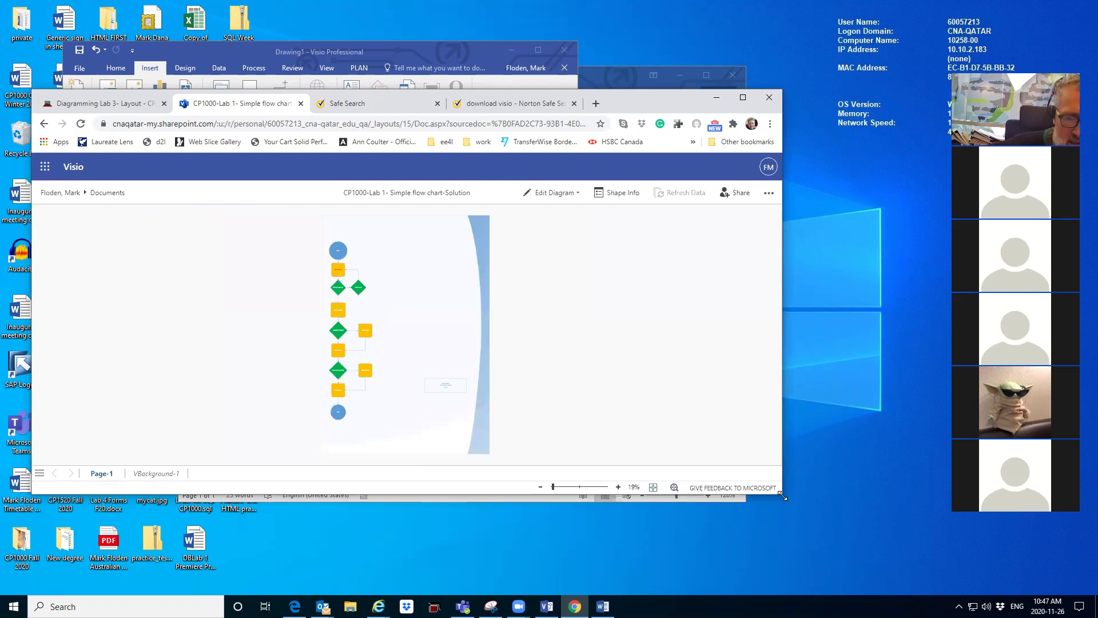
drag(783, 495, 668, 561)
click(461, 196)
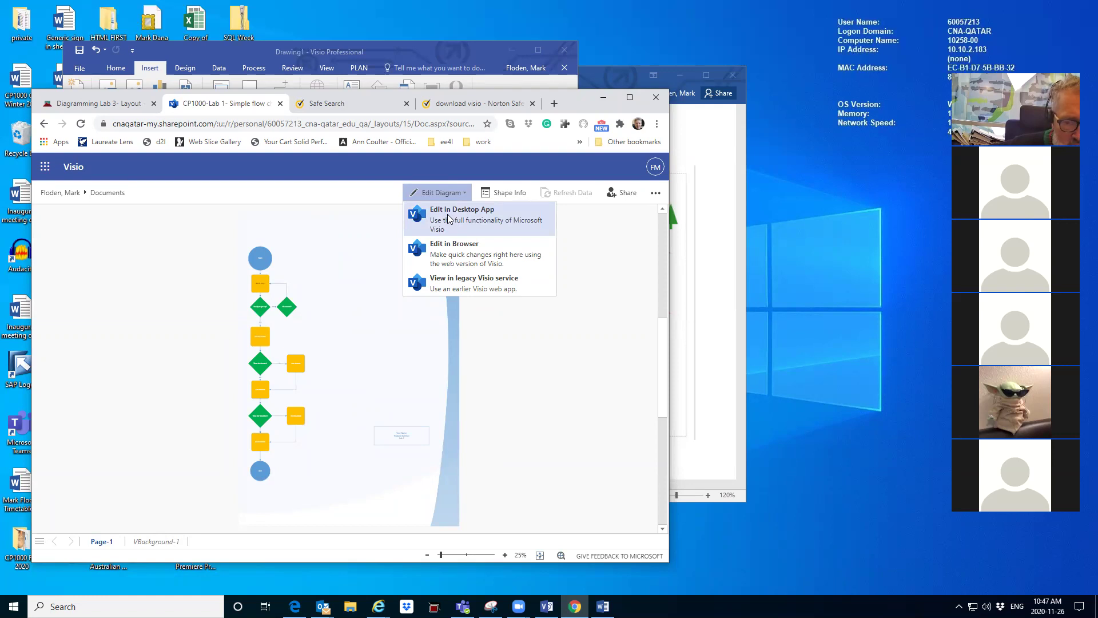
click(346, 268)
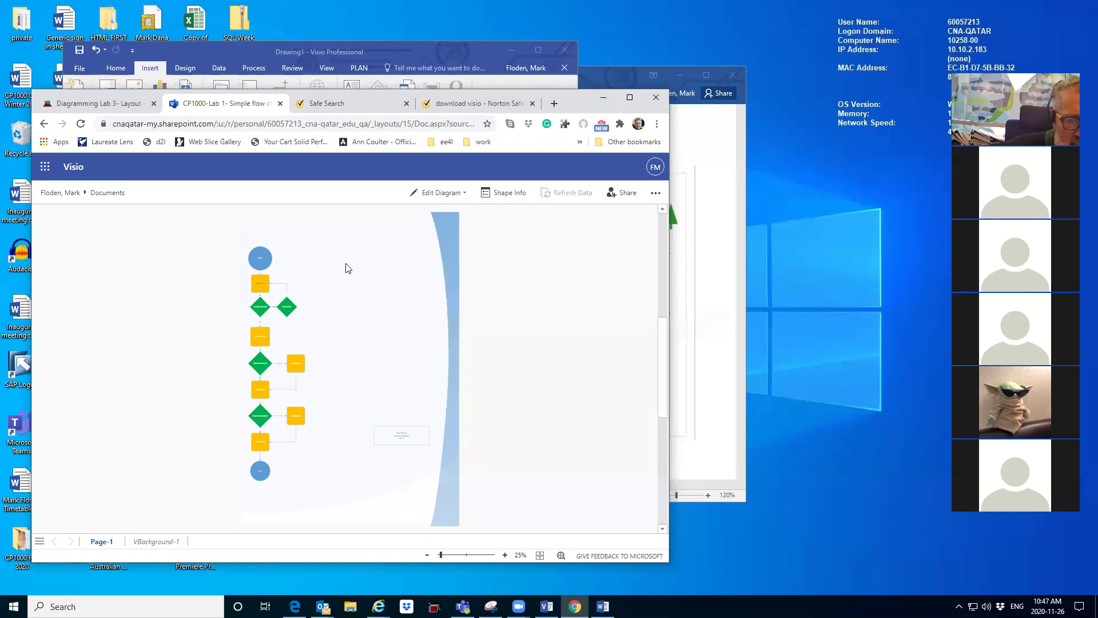
Step: Choose Edit in Browser then Open in Desktop App, and cancel the 'Open Visio 2016?' prompt
click(466, 192)
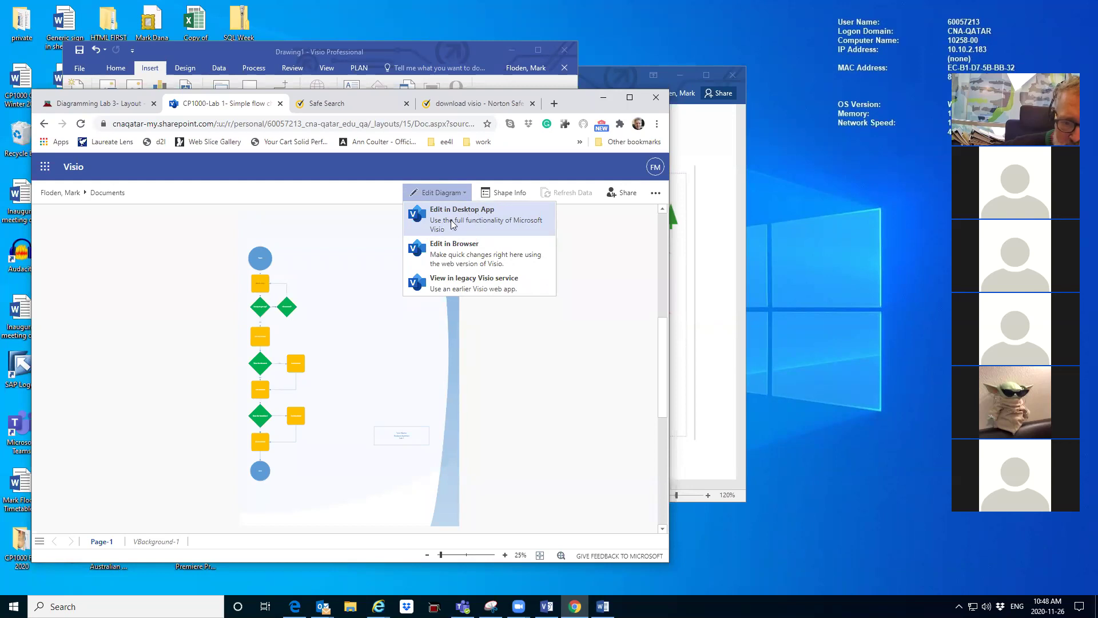
click(459, 256)
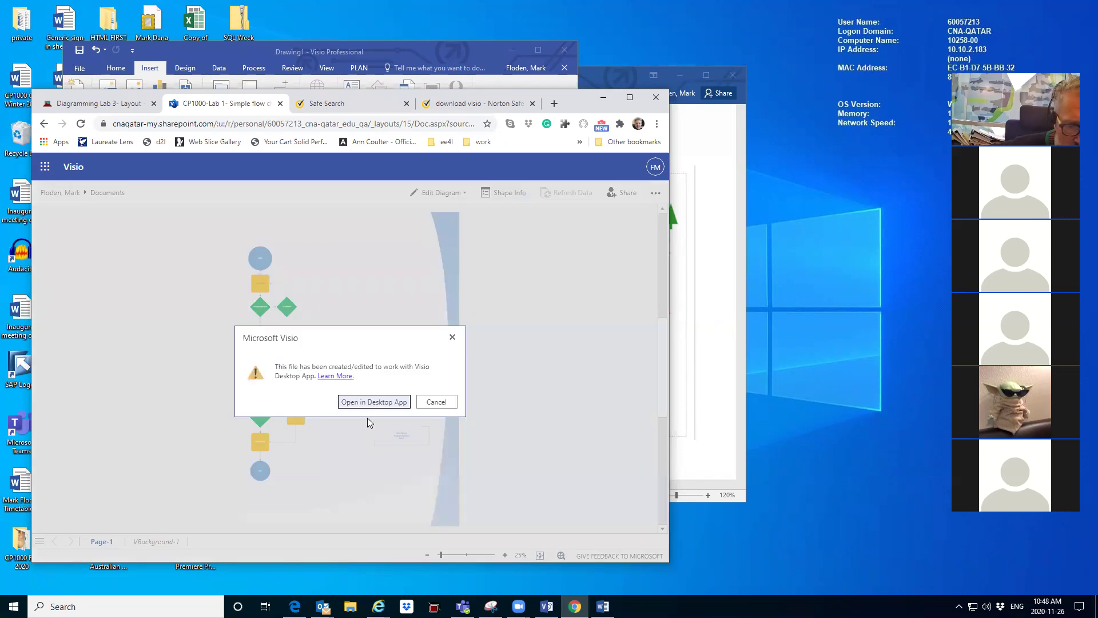
click(373, 402)
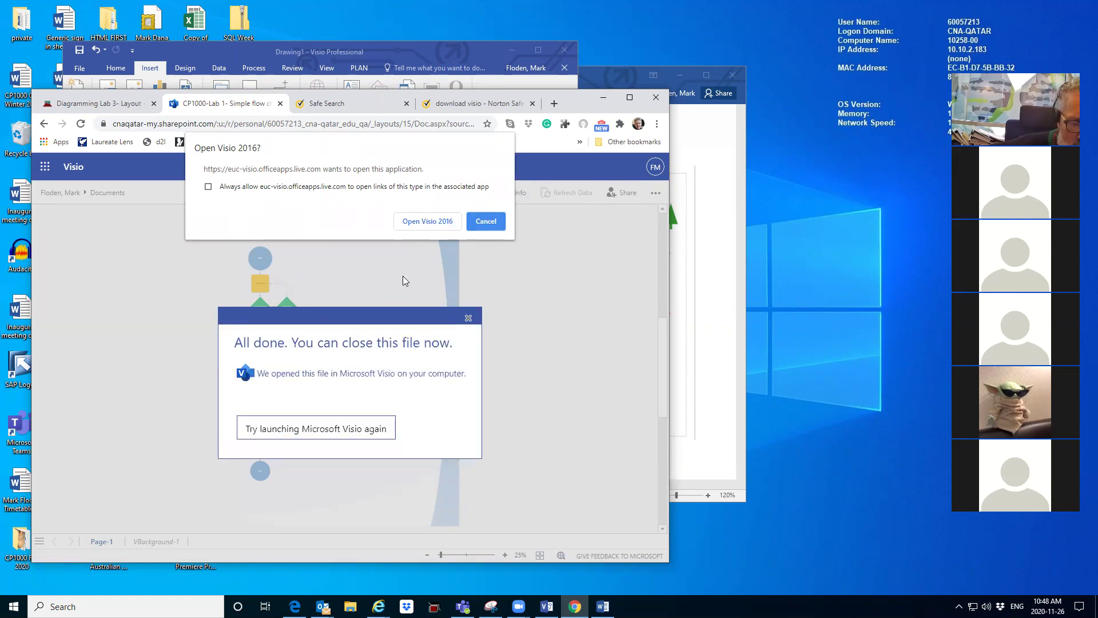
click(494, 222)
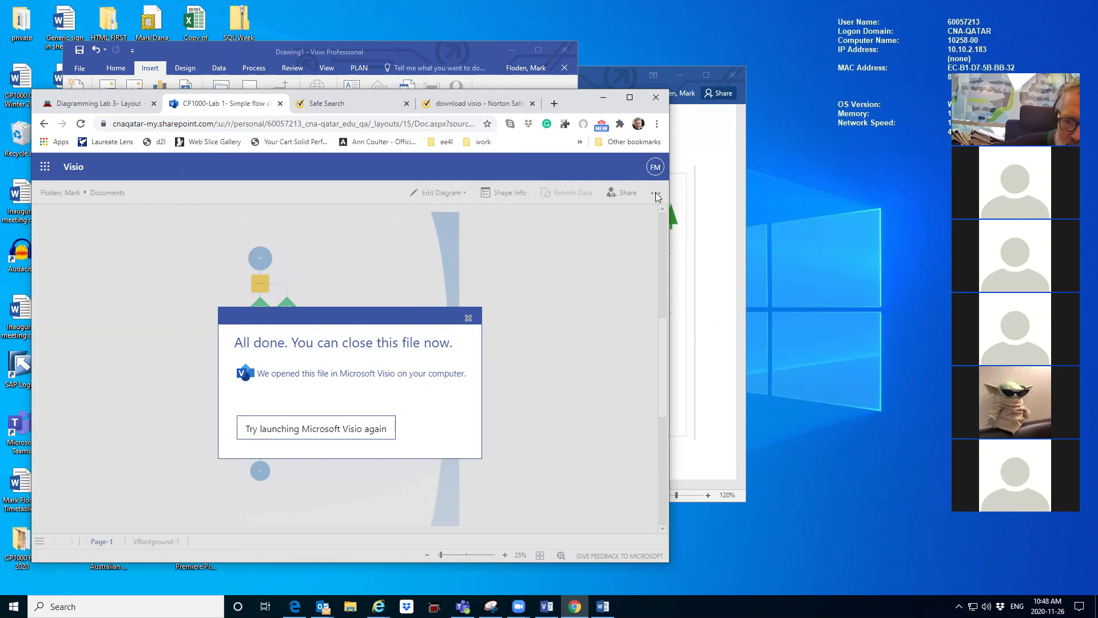